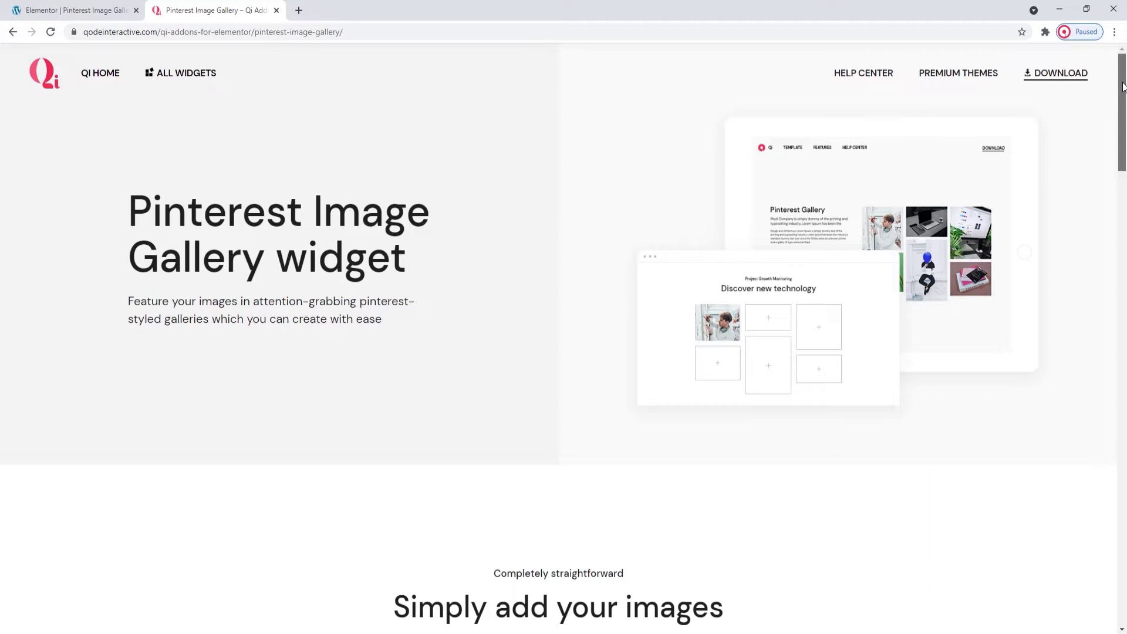
# Step: Scroll the Qi Addons Pinterest Image Gallery page down to the example masonry galleries
pyautogui.moveTo(1124, 86); pyautogui.dragTo(1124, 472)
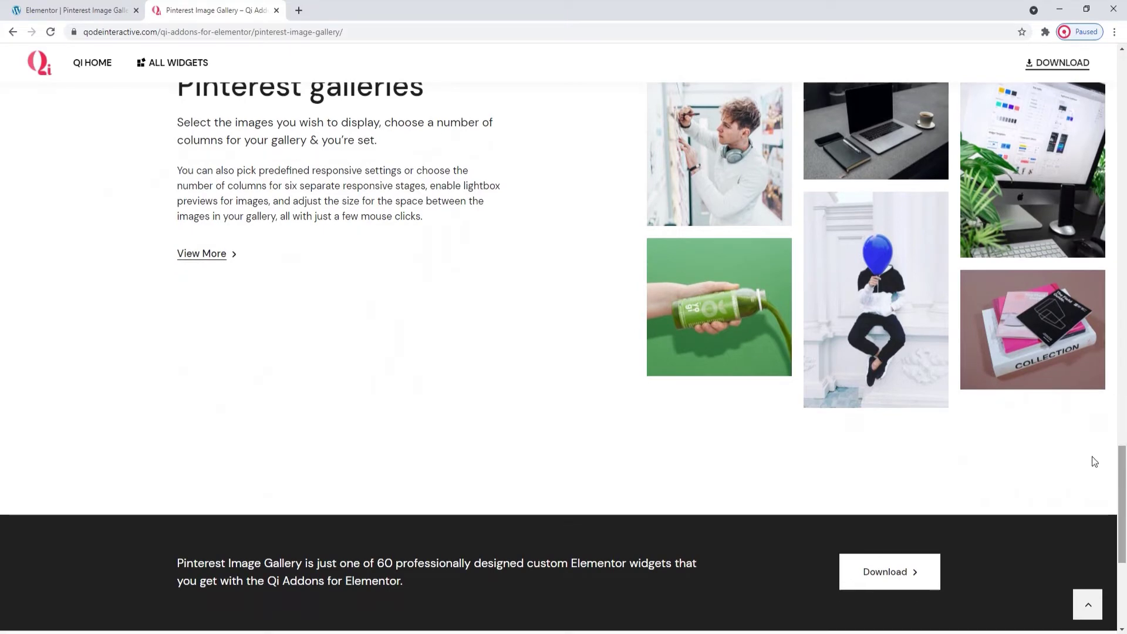
# Step: Search the widget panel for 'pinterest' and drop Pinterest Image Gallery onto the page
pyautogui.click(84, 21)
pyautogui.click(97, 102)
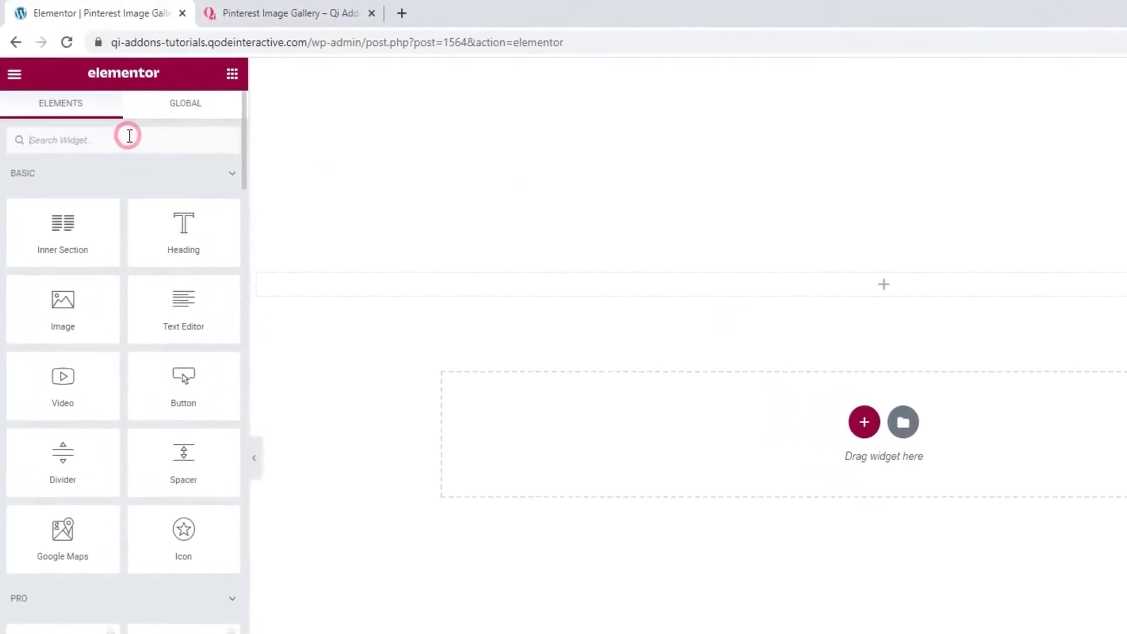
pyautogui.write('pin')
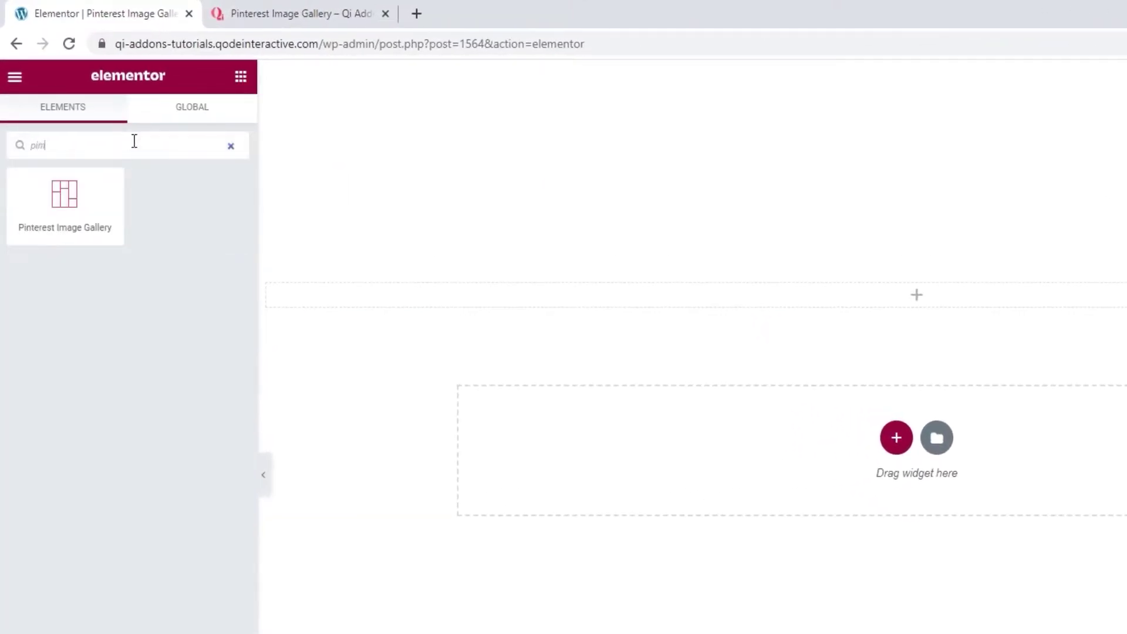
pyautogui.write('teres')
pyautogui.moveTo(93, 188); pyautogui.dragTo(591, 294)
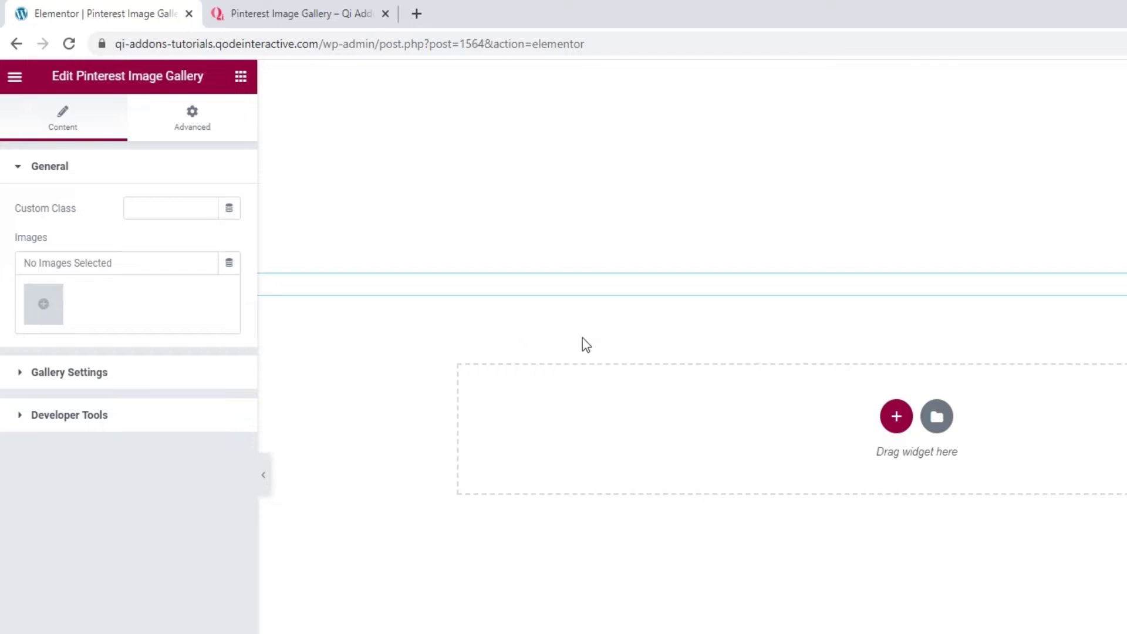
# Step: Range-select ten media-library photos and insert them as the widget's gallery
pyautogui.click(47, 304)
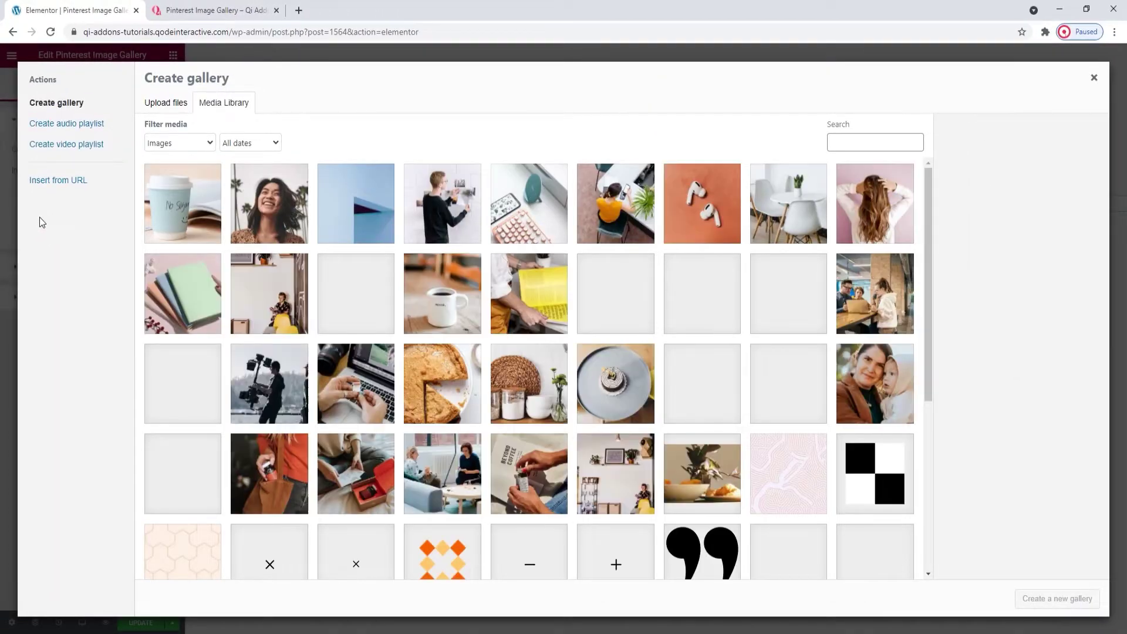
pyautogui.click(179, 216)
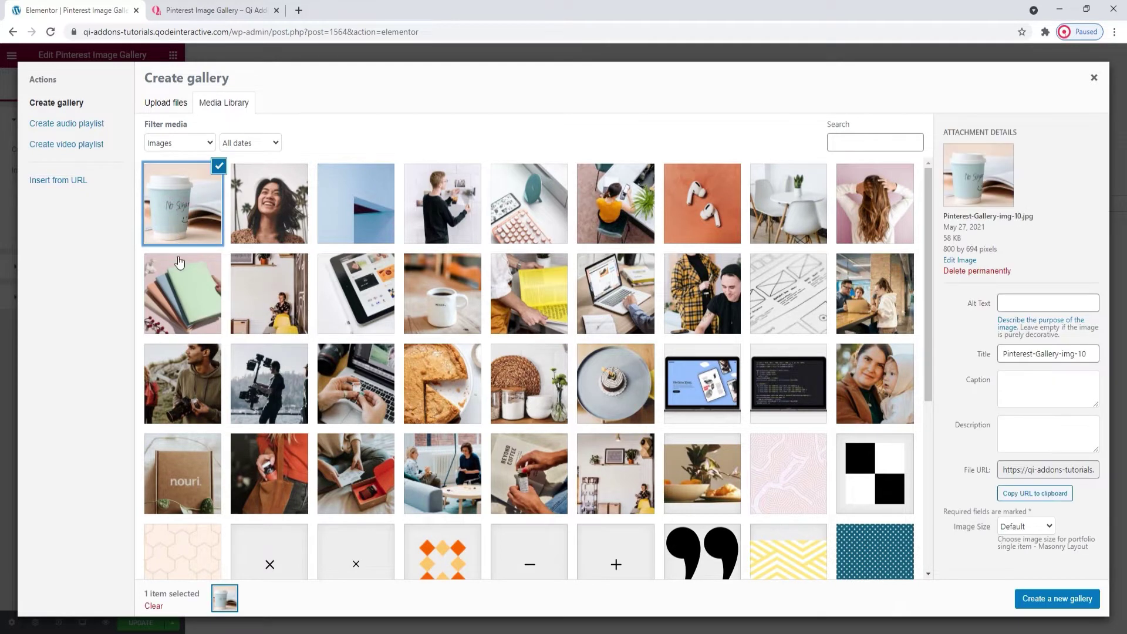
pyautogui.keyDown('shift'); pyautogui.click(179, 277); pyautogui.keyUp('shift')
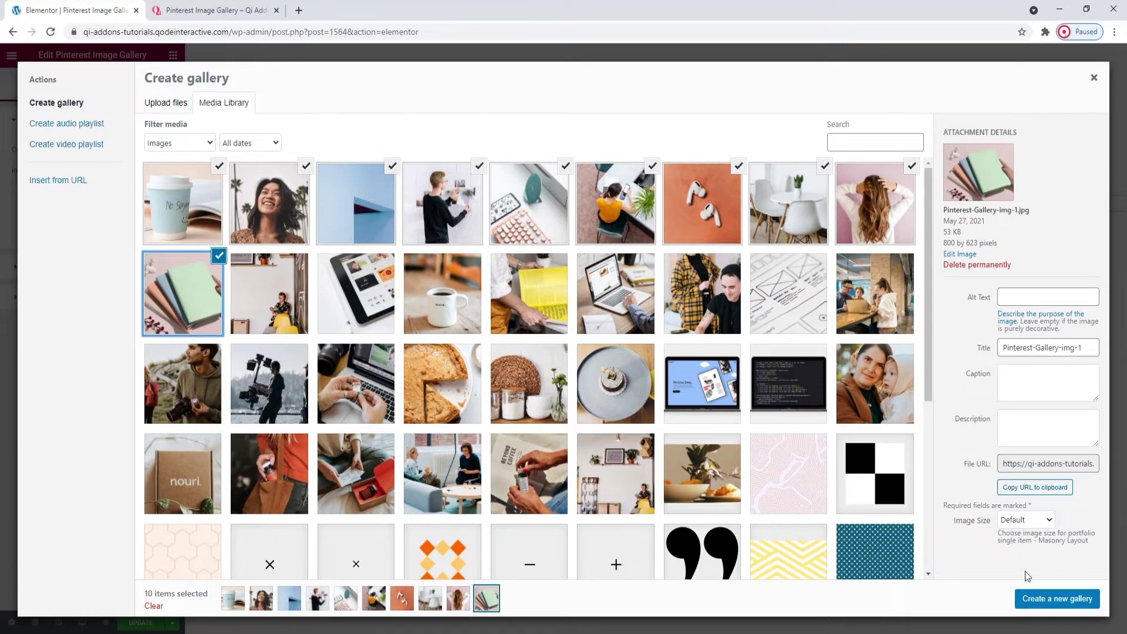
pyautogui.click(1045, 599)
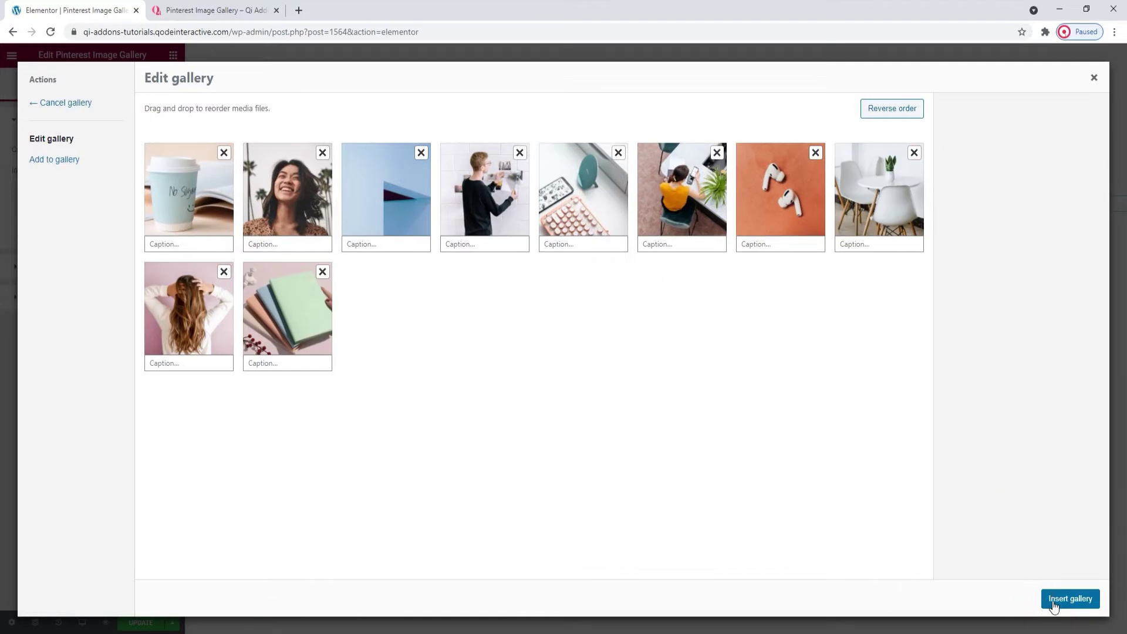
pyautogui.click(1044, 600)
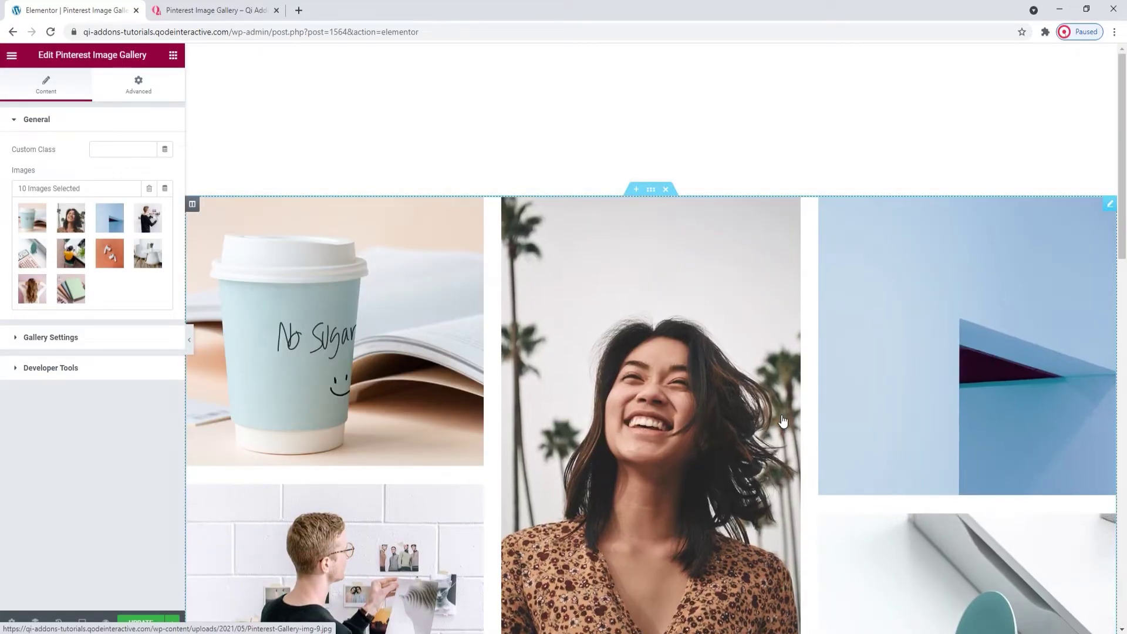
pyautogui.scroll(-3, 878, 487)
pyautogui.scroll(-7, 784, 421)
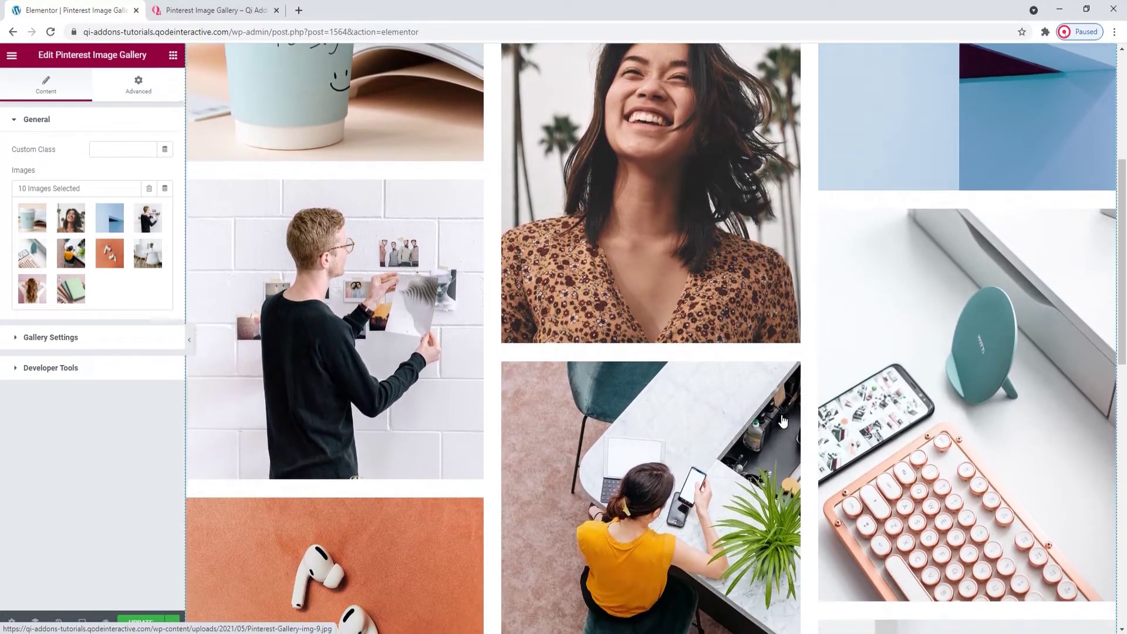
pyautogui.scroll(-3, 783, 421)
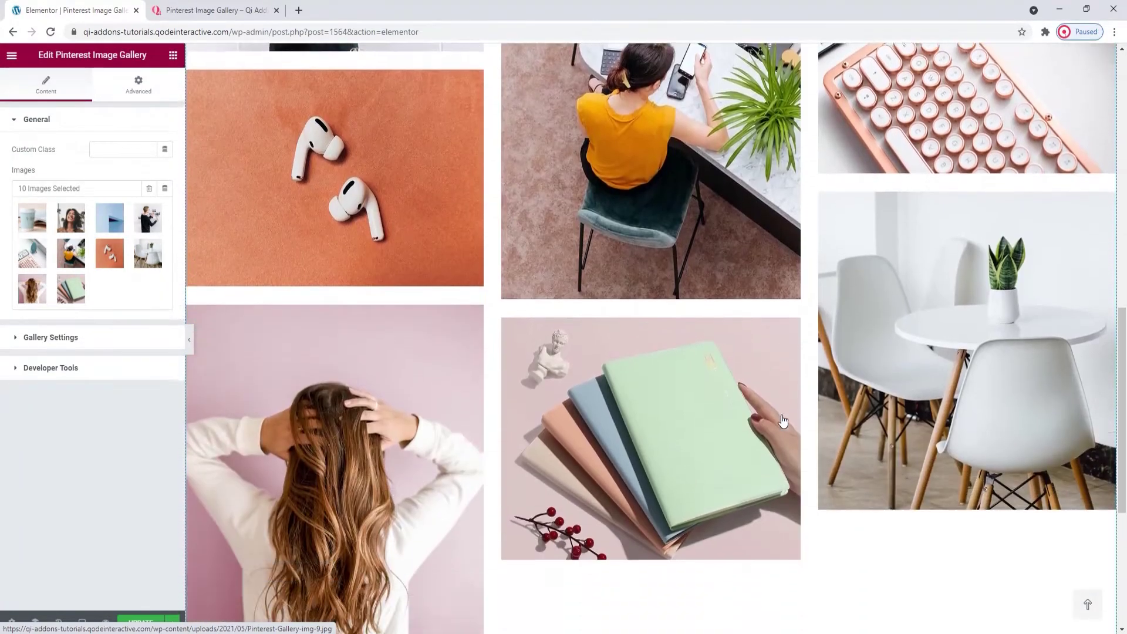
pyautogui.scroll(9, 783, 421)
pyautogui.scroll(4, 783, 421)
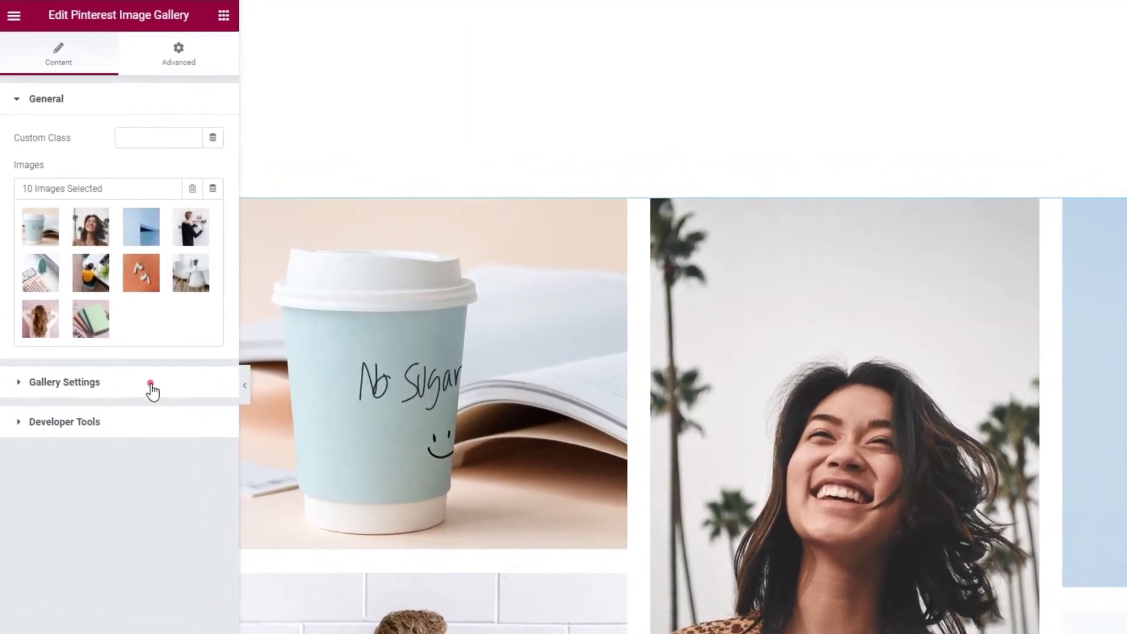
# Step: Keep Enable Lightbox Popup set to Yes in Gallery Settings
pyautogui.click(116, 338)
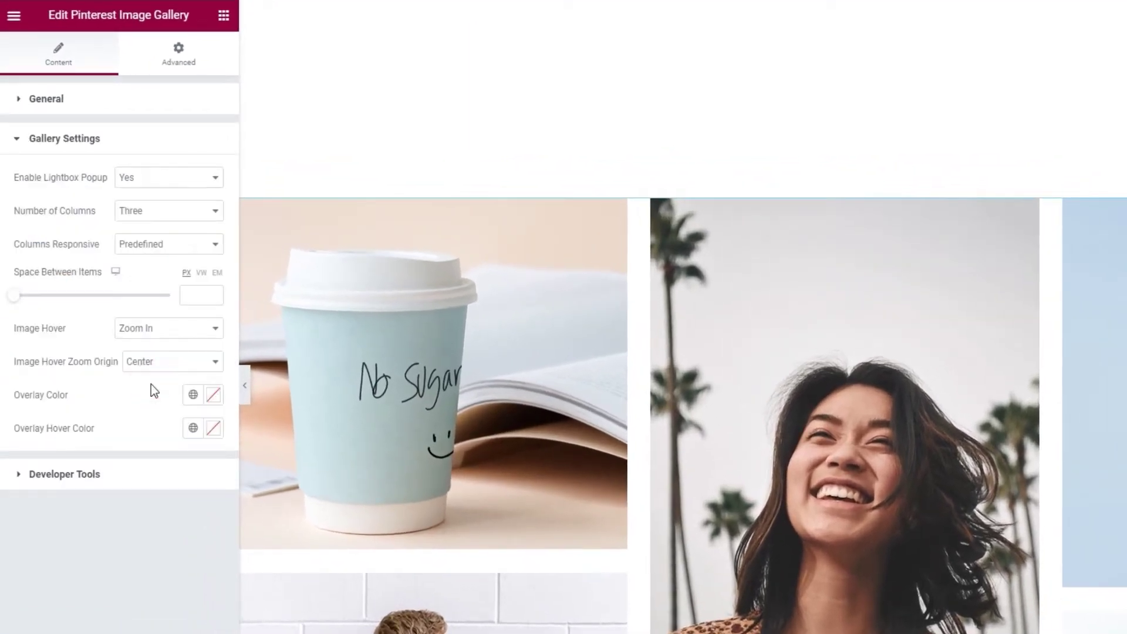
pyautogui.click(183, 191)
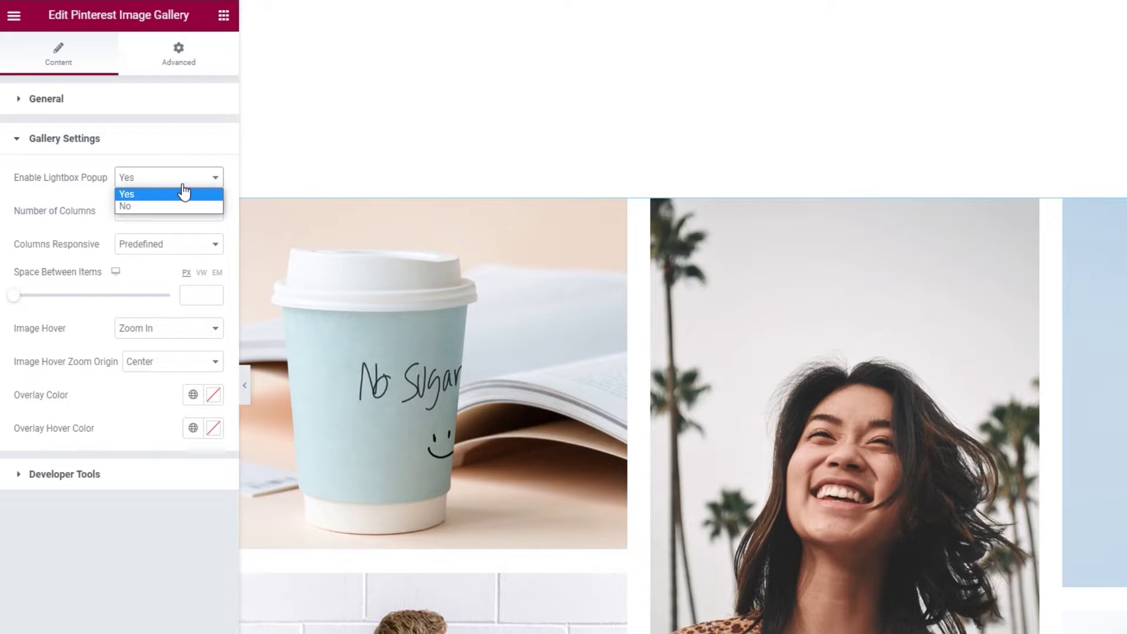
pyautogui.click(184, 193)
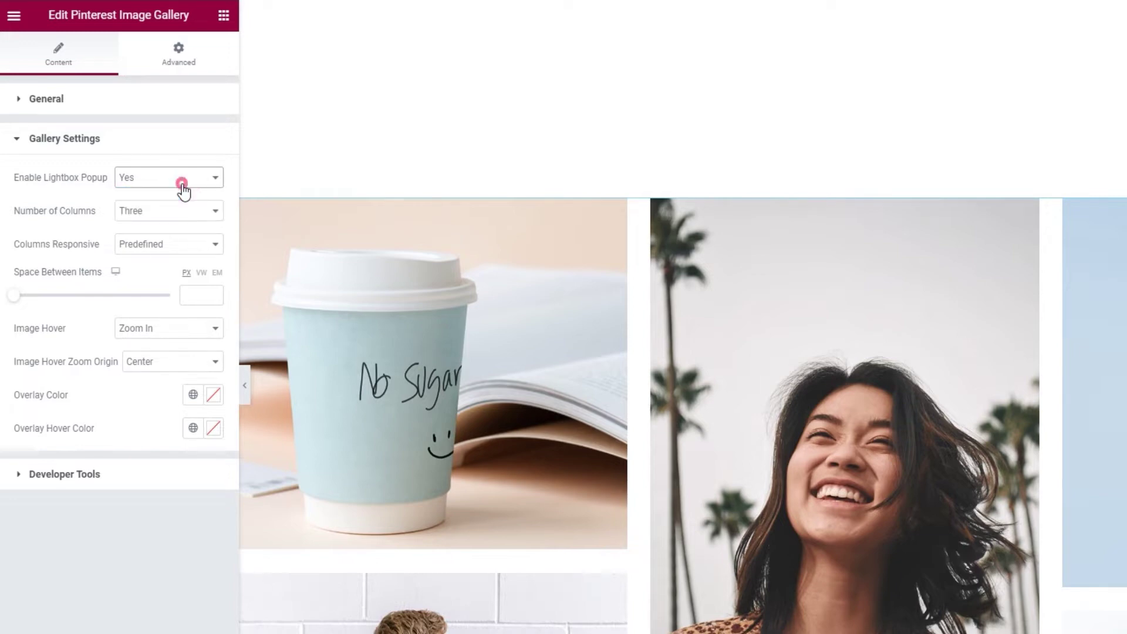
# Step: Preview the lightbox on the cup photo, close it and reselect the gallery widget
pyautogui.click(348, 256)
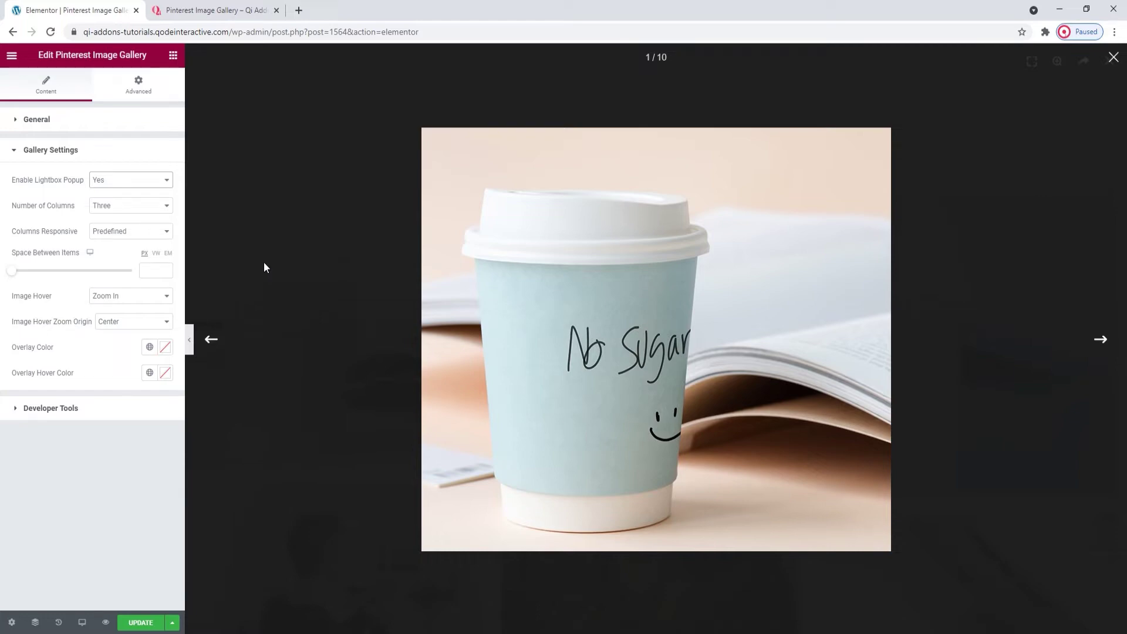
pyautogui.click(1114, 57)
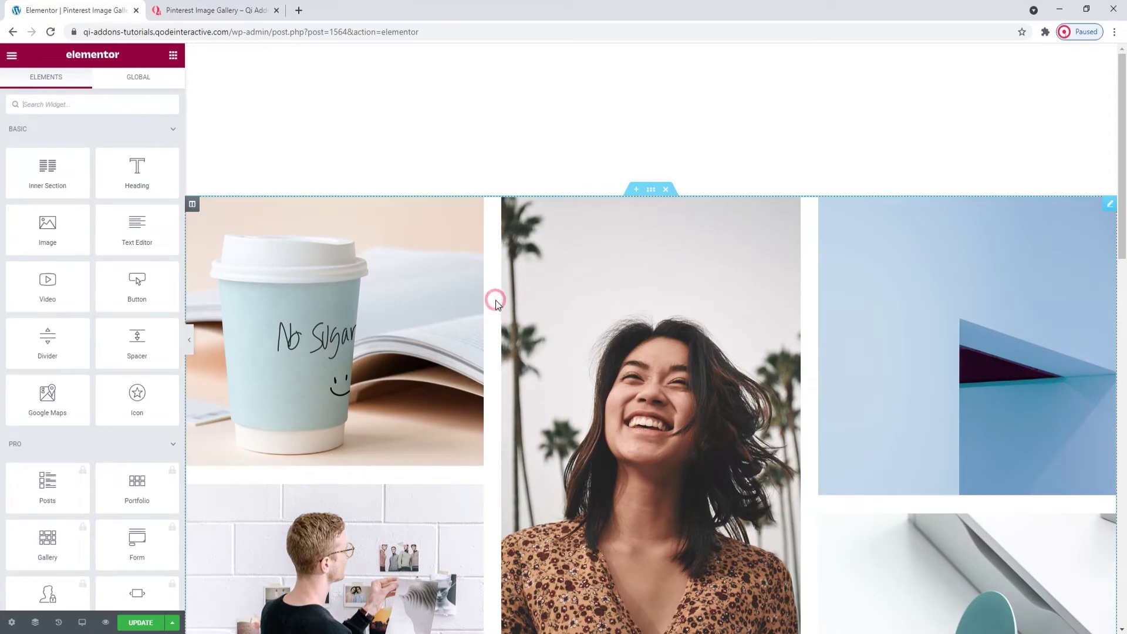
pyautogui.click(496, 300)
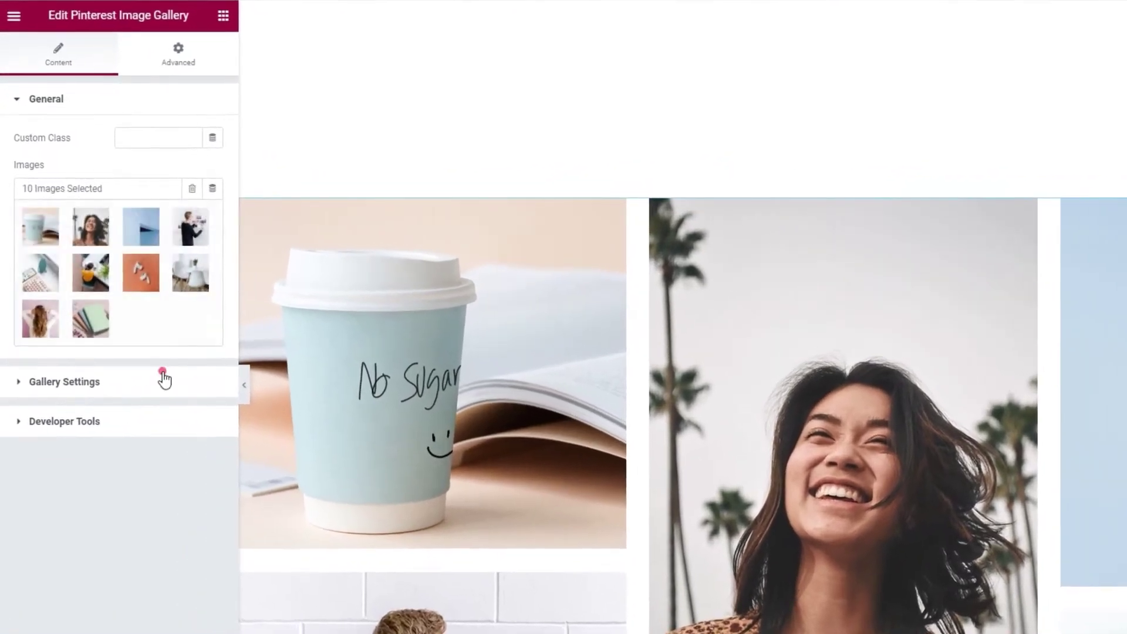
pyautogui.click(124, 337)
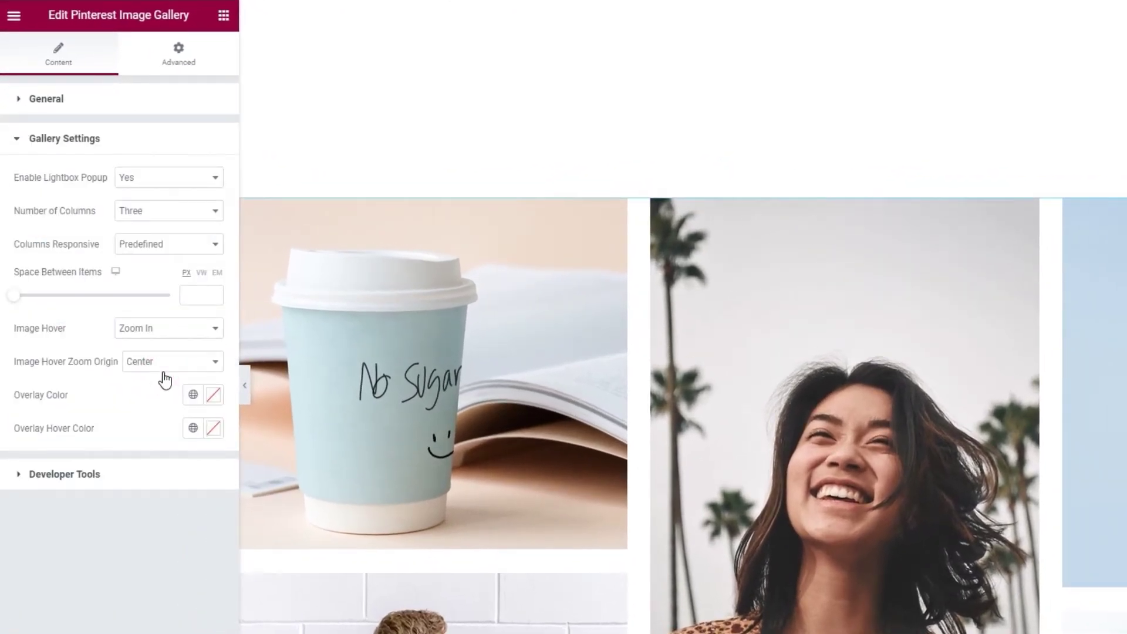
# Step: Change the gallery's Number of Columns from Three to Five
pyautogui.click(164, 222)
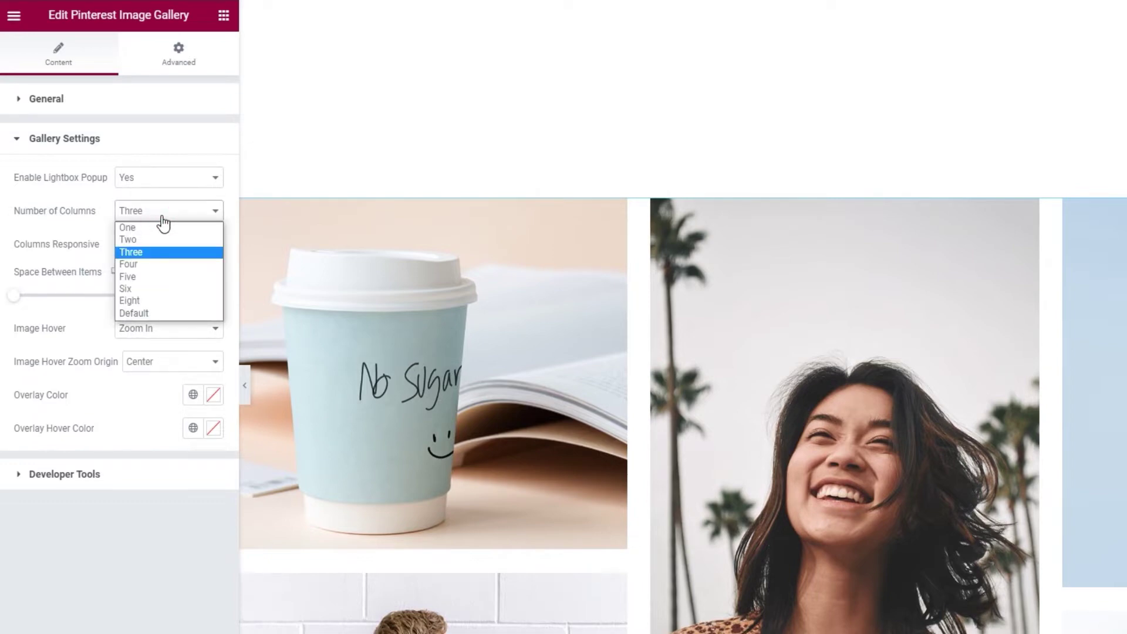
pyautogui.click(155, 277)
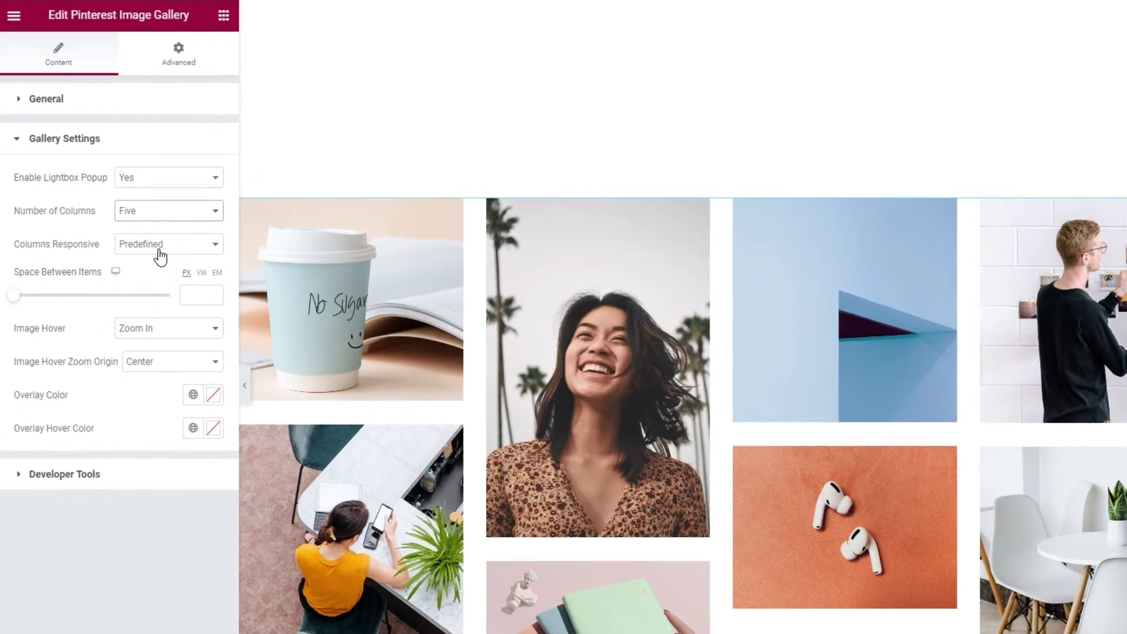
pyautogui.click(143, 249)
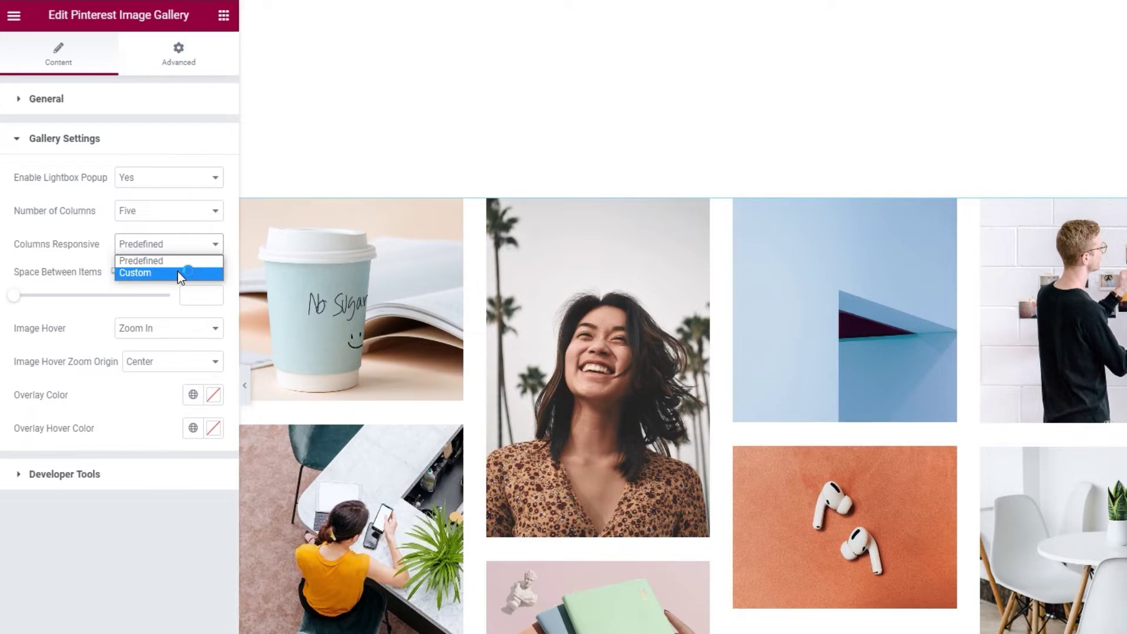
# Step: Switch to Custom responsive columns with Five for 1367–1440px and 1025–1366px screens
pyautogui.click(178, 272)
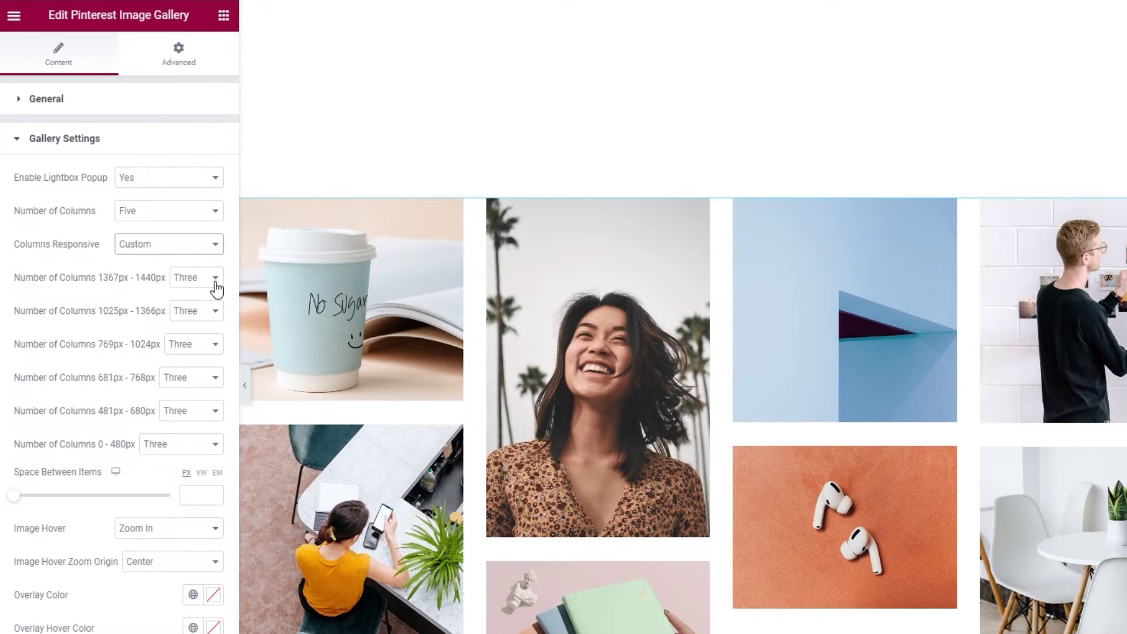
pyautogui.click(217, 288)
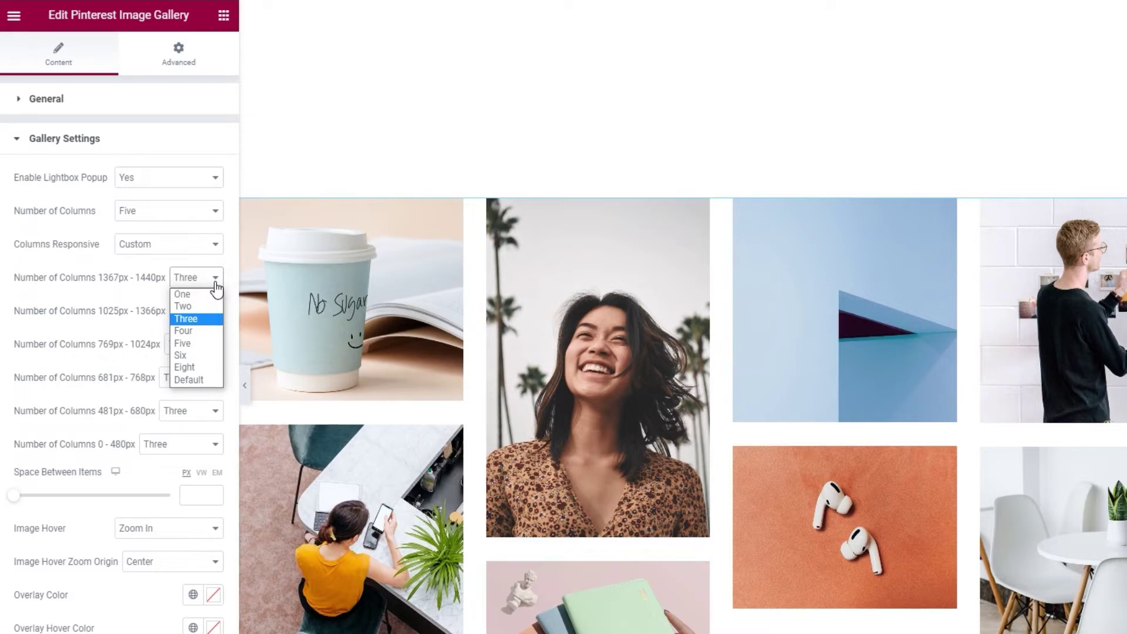
pyautogui.click(203, 343)
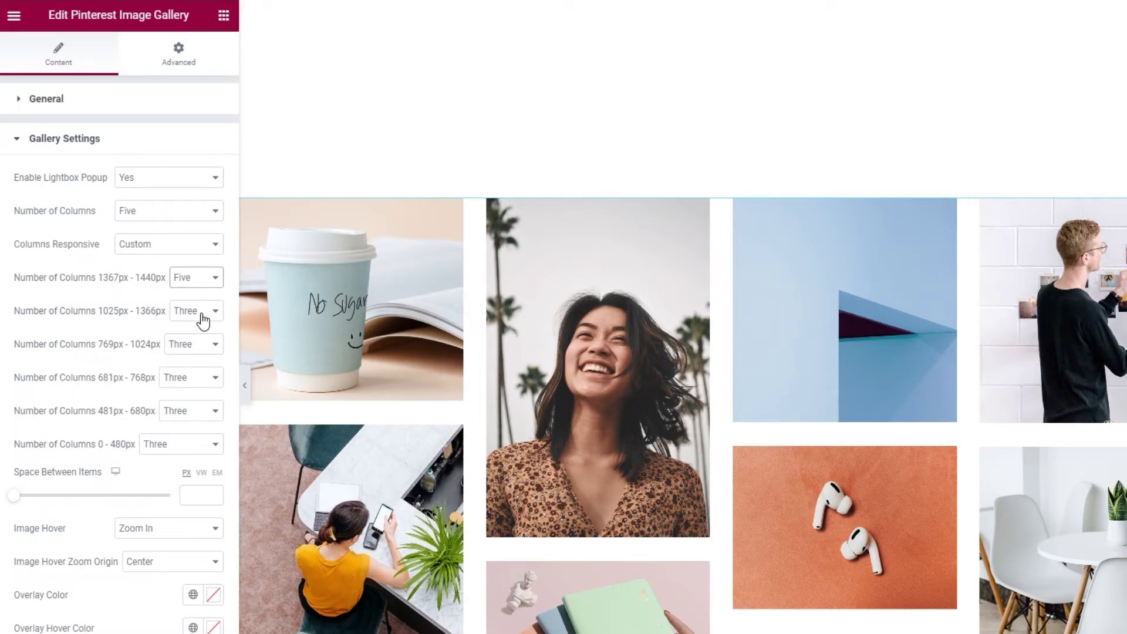
pyautogui.click(202, 317)
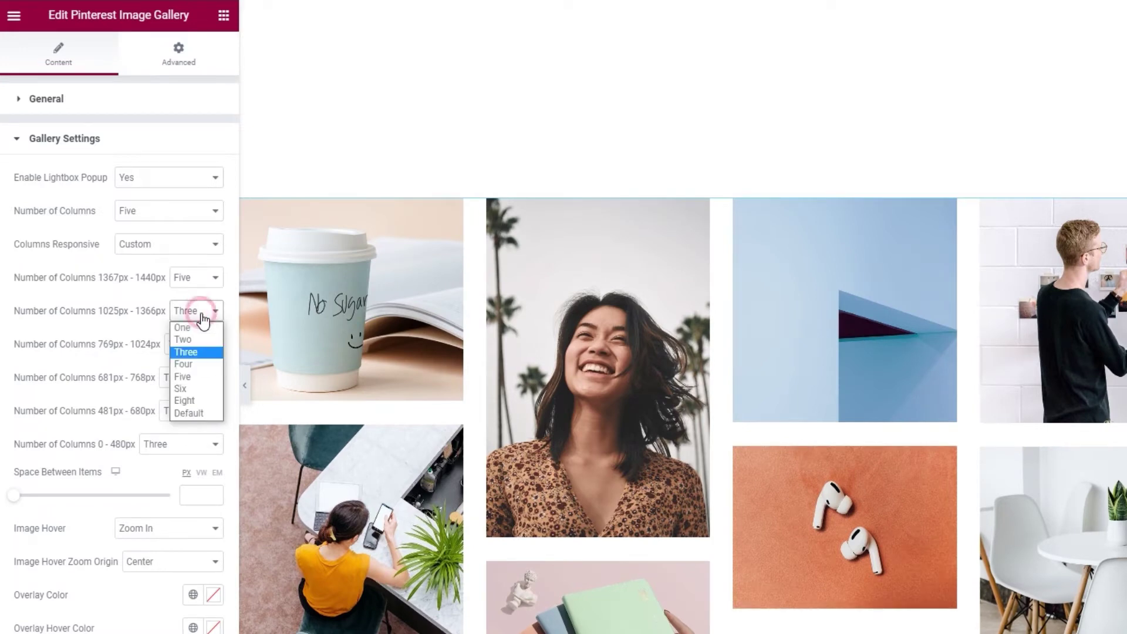
pyautogui.click(212, 375)
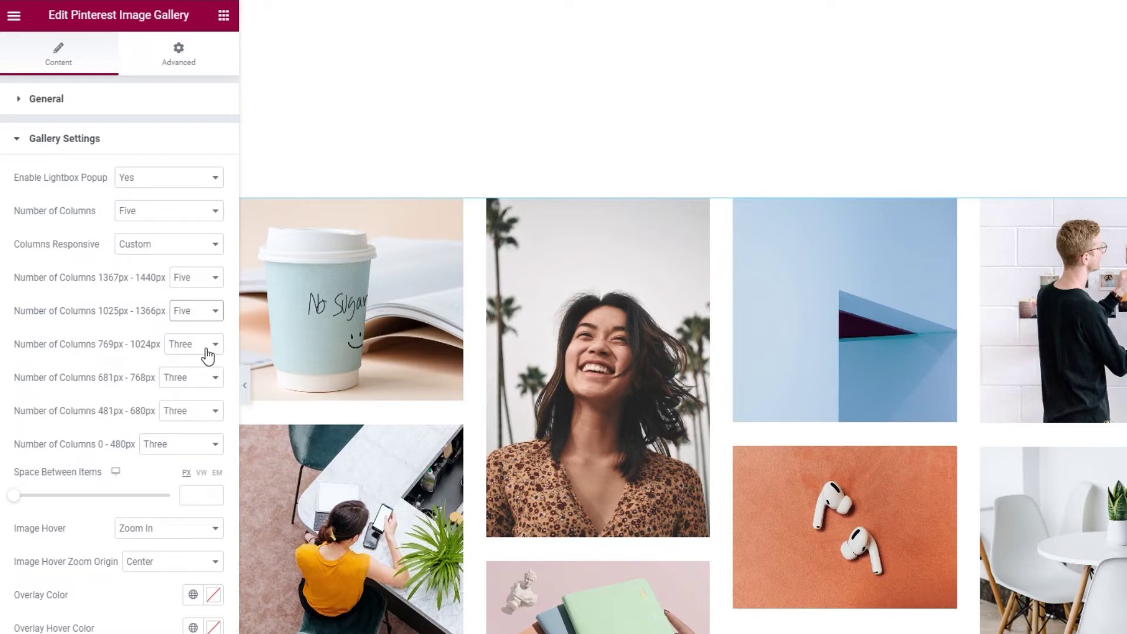
# Step: Use Two columns at 681–768px and One column at 481–680px and 0–480px
pyautogui.click(201, 379)
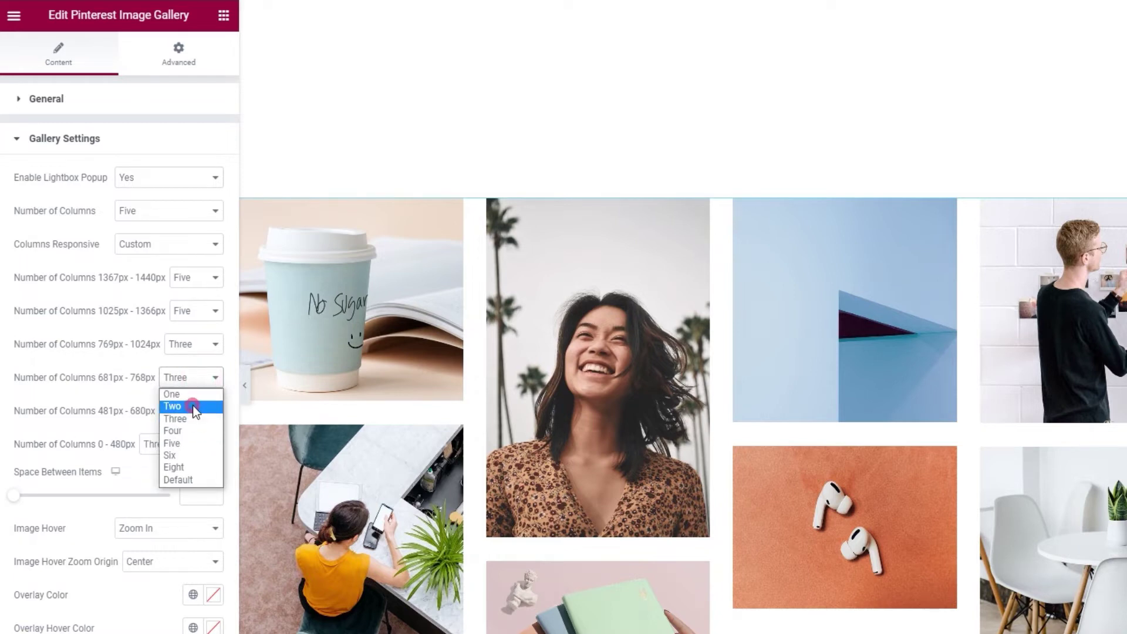
pyautogui.click(193, 406)
pyautogui.click(195, 412)
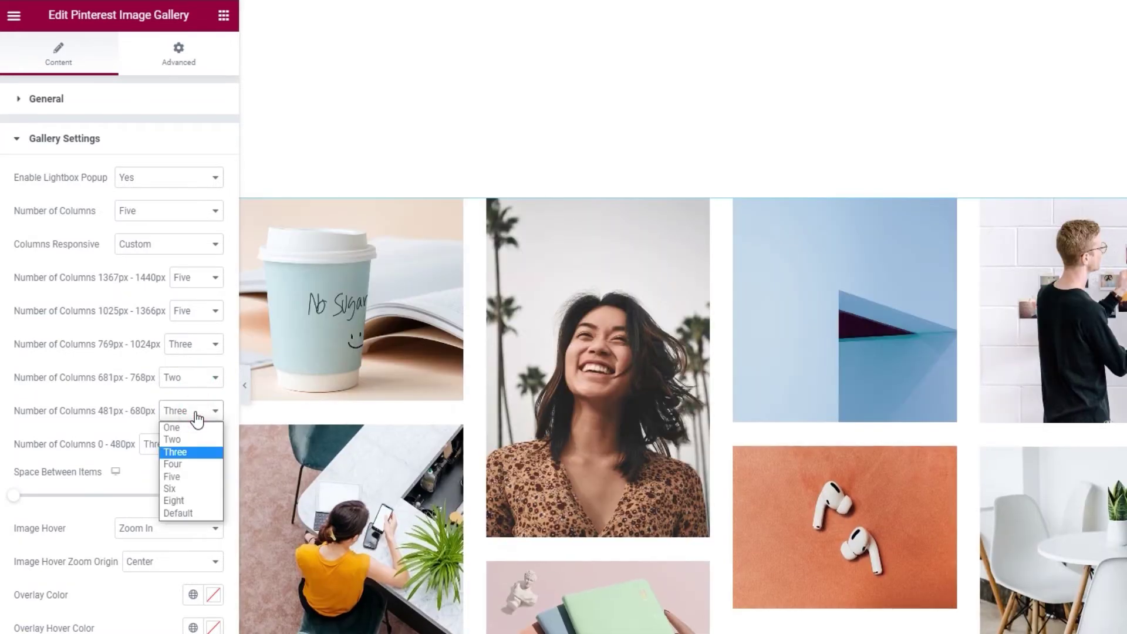
pyautogui.click(193, 427)
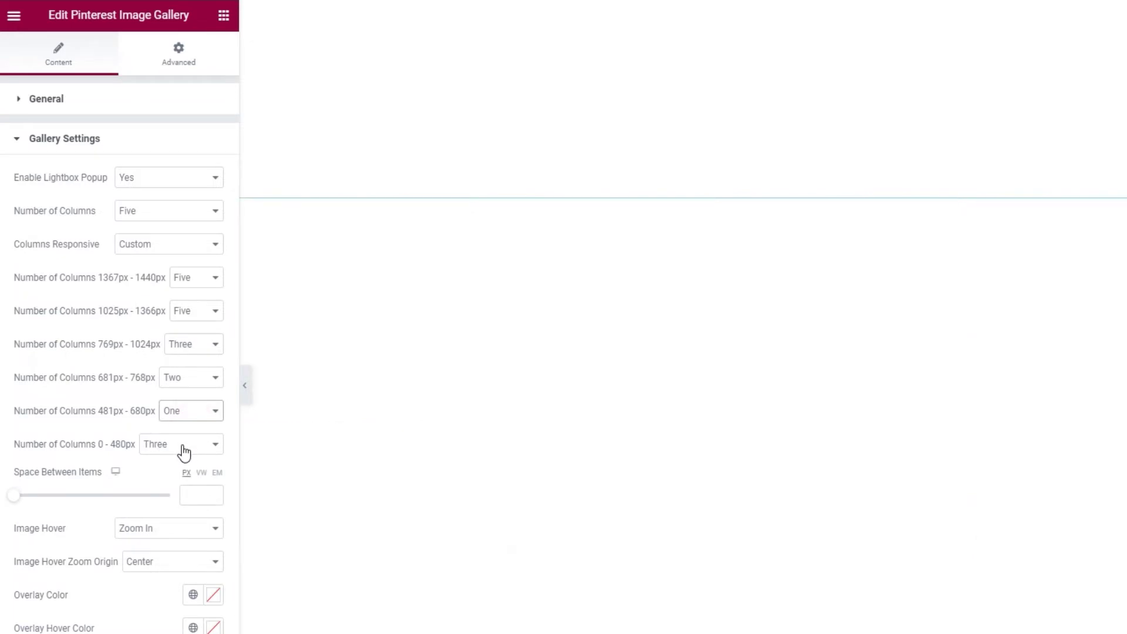
pyautogui.click(181, 444)
pyautogui.click(186, 462)
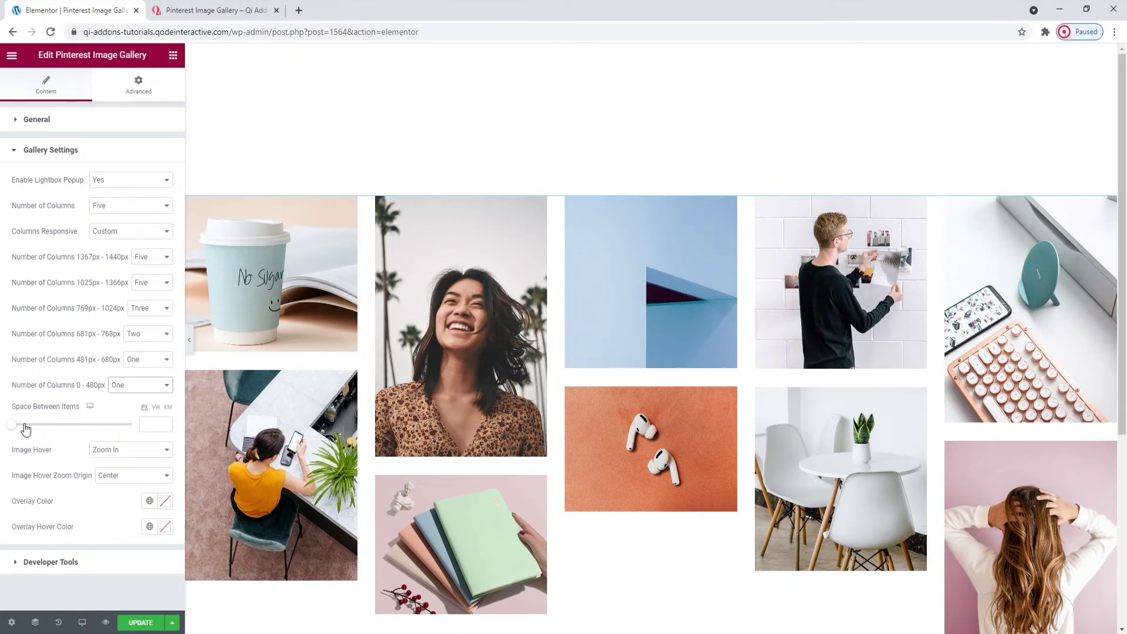
# Step: Try 21 and 23 px gaps on the slider, then set Space Between Items to 0
pyautogui.moveTo(17, 428); pyautogui.dragTo(44, 427)
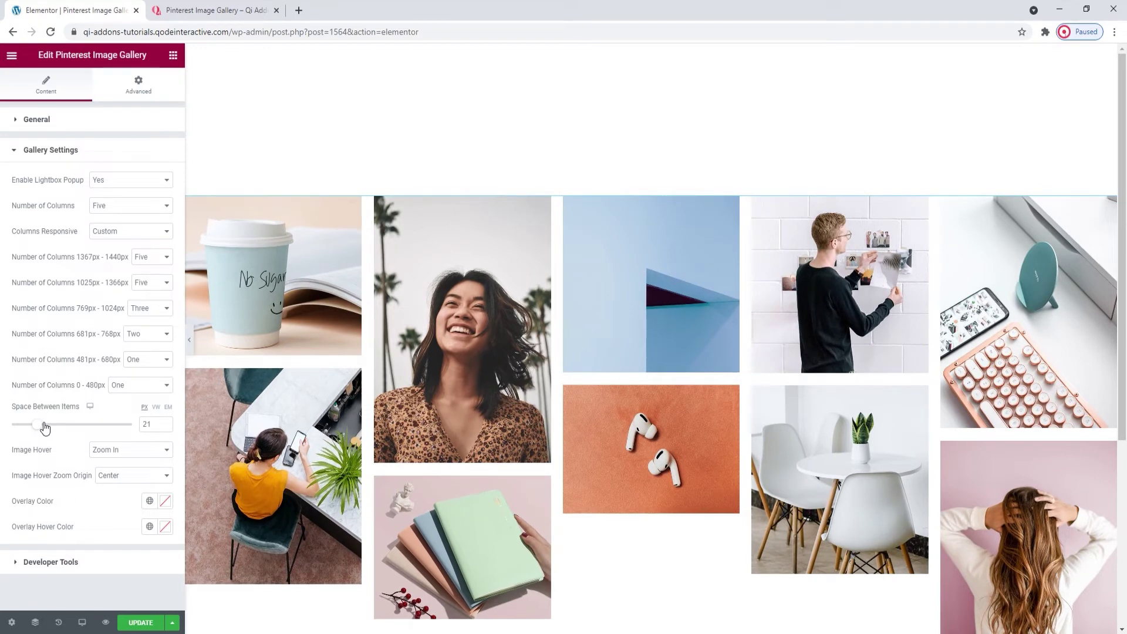
pyautogui.moveTo(45, 428); pyautogui.dragTo(47, 425)
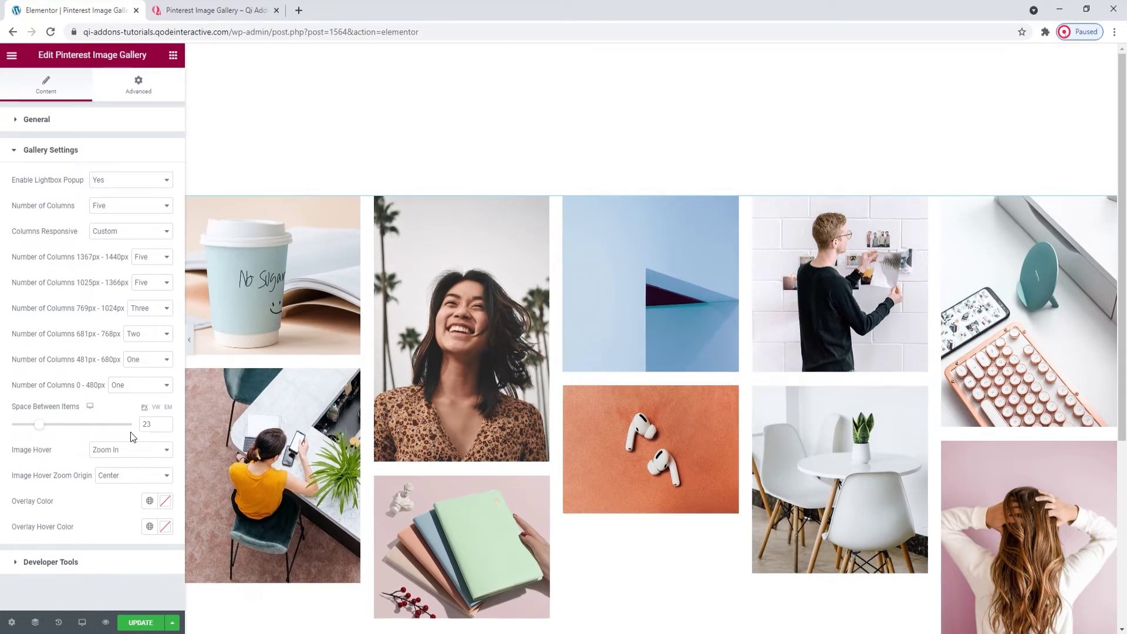
pyautogui.moveTo(151, 424); pyautogui.dragTo(137, 424)
pyautogui.write('0')
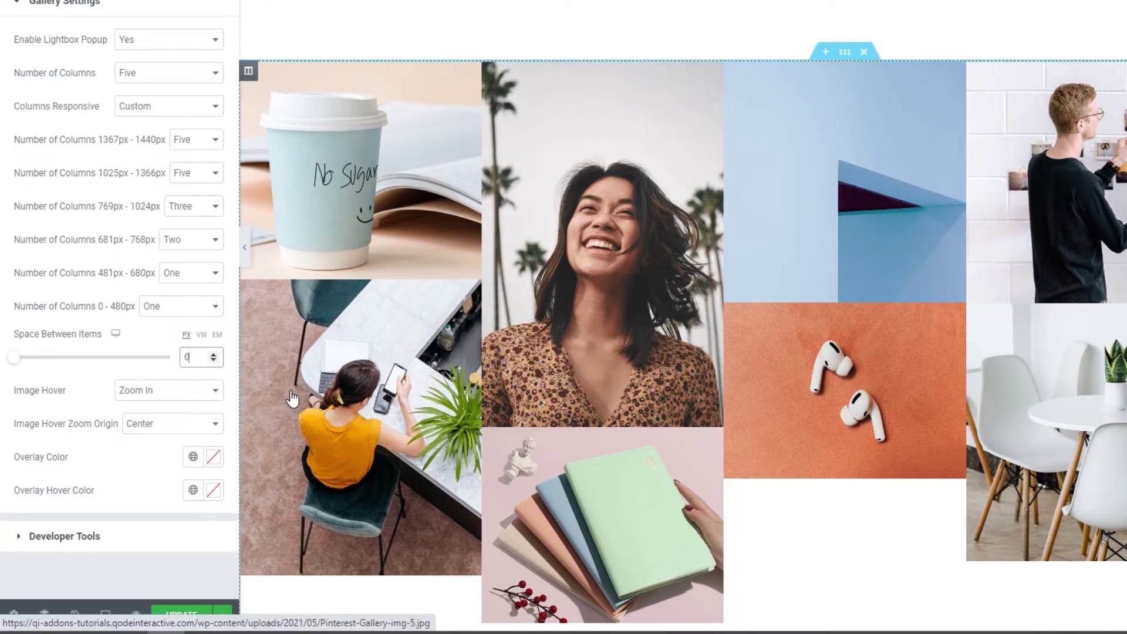
# Step: Try the Move and None hover effects, then set Image Hover to Zoom Out
pyautogui.click(194, 390)
pyautogui.click(188, 417)
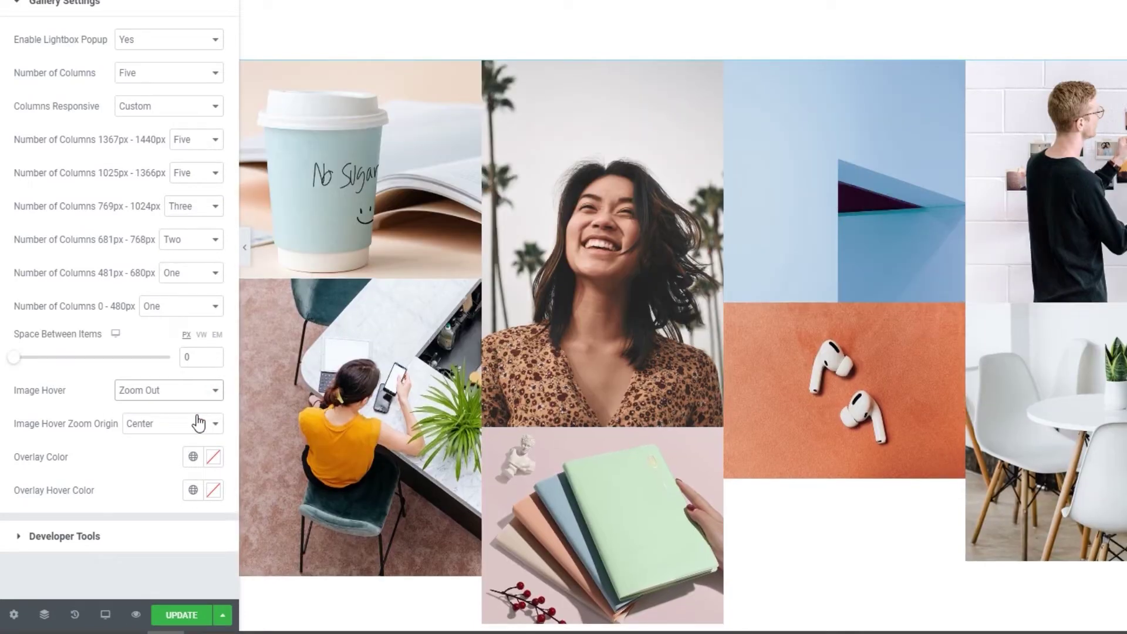
pyautogui.click(176, 393)
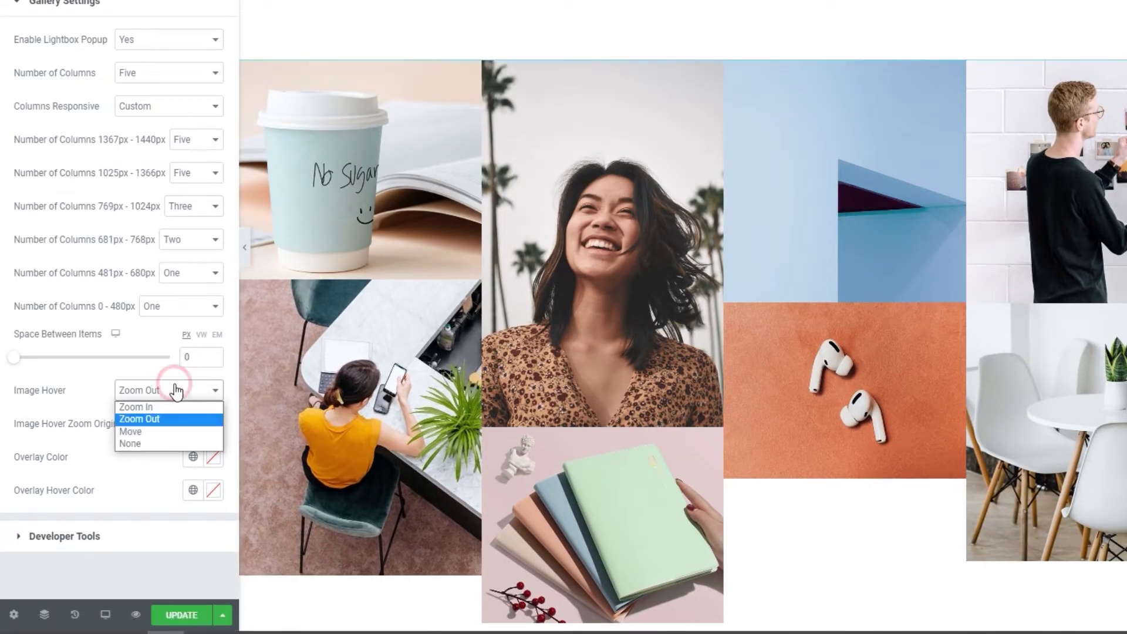
pyautogui.click(175, 428)
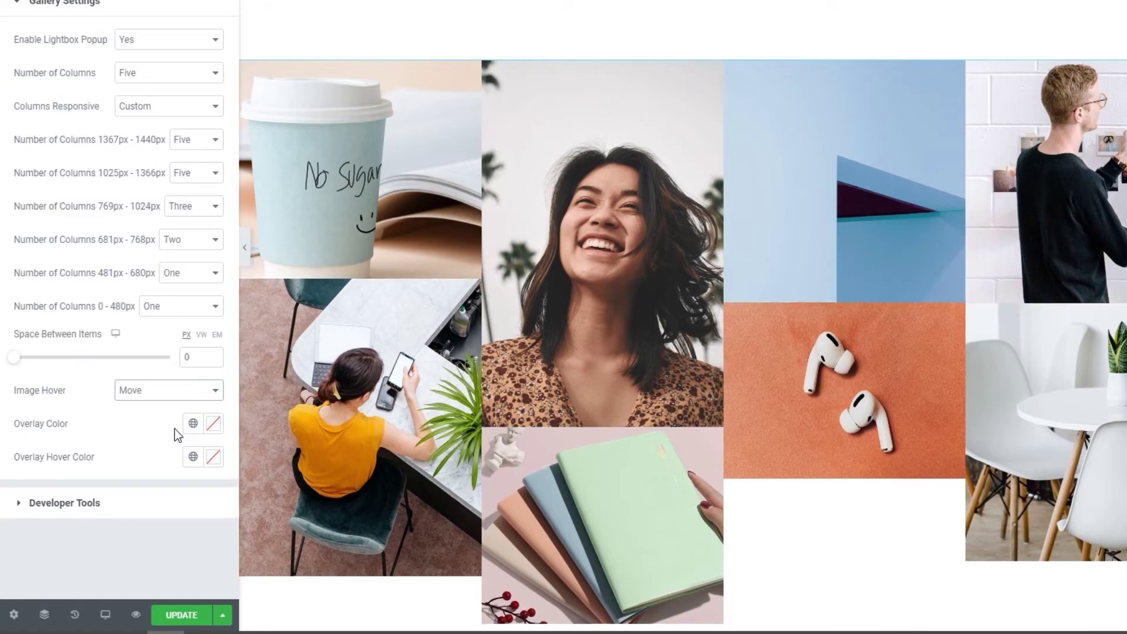
pyautogui.click(170, 391)
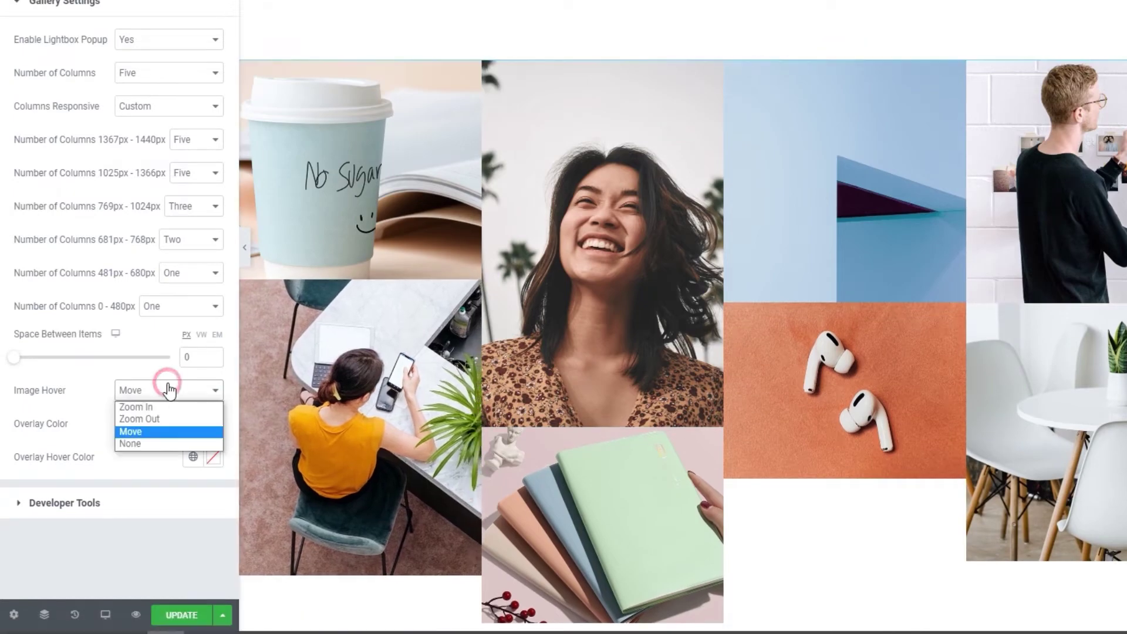
pyautogui.click(151, 445)
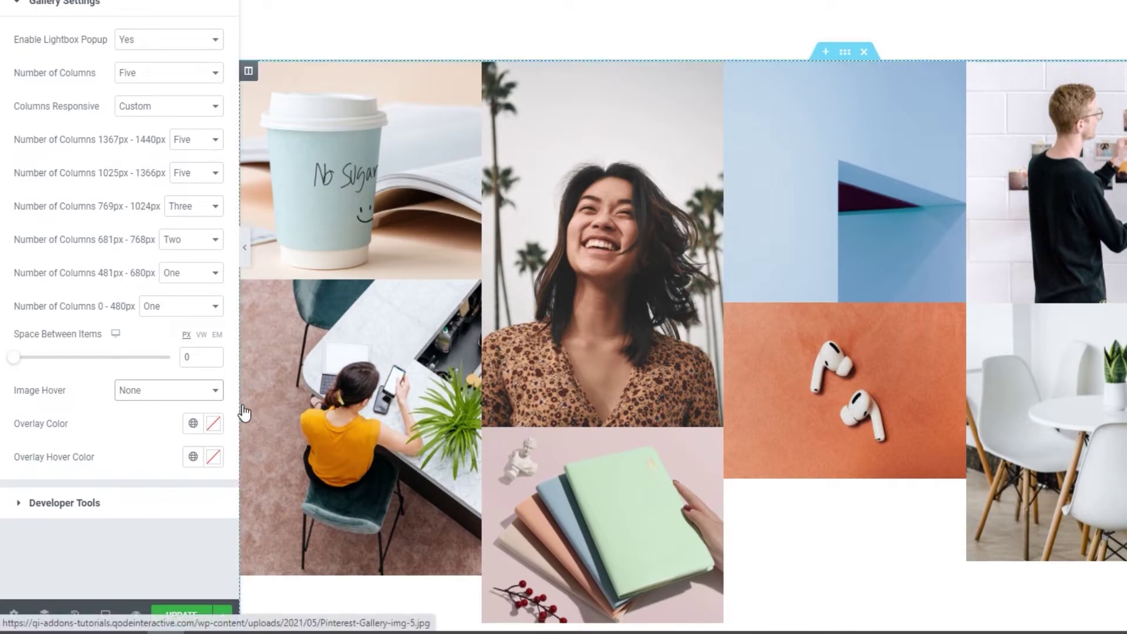
pyautogui.click(191, 392)
pyautogui.click(174, 420)
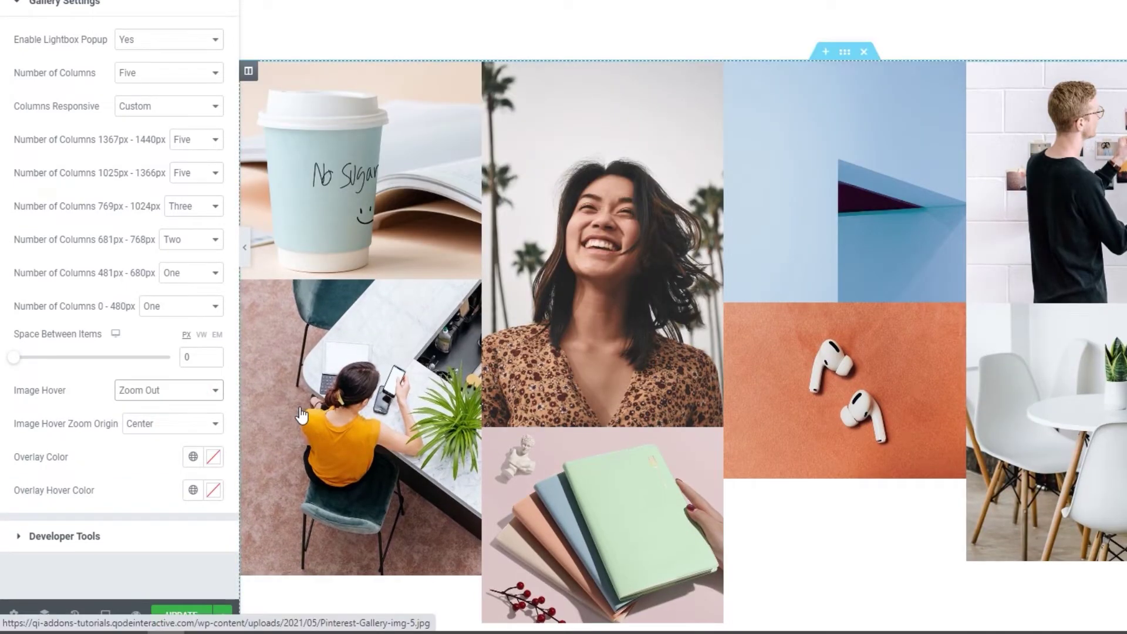
# Step: Try Top, Bottom, Left and Right zoom origins, then set Image Hover Zoom Origin to Center
pyautogui.click(176, 423)
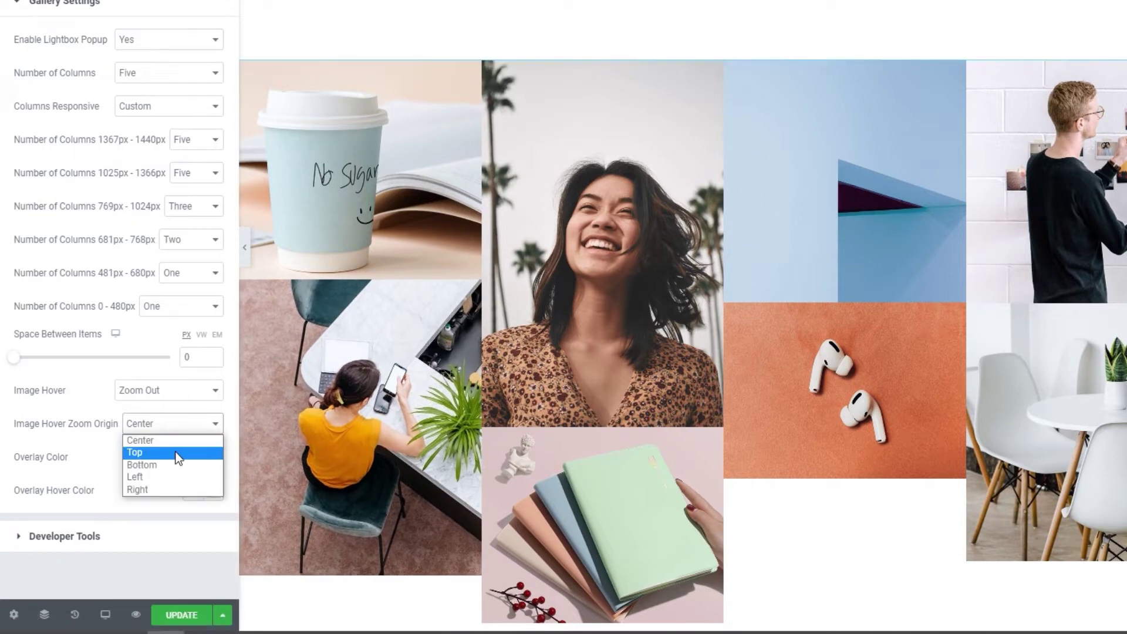
pyautogui.click(178, 453)
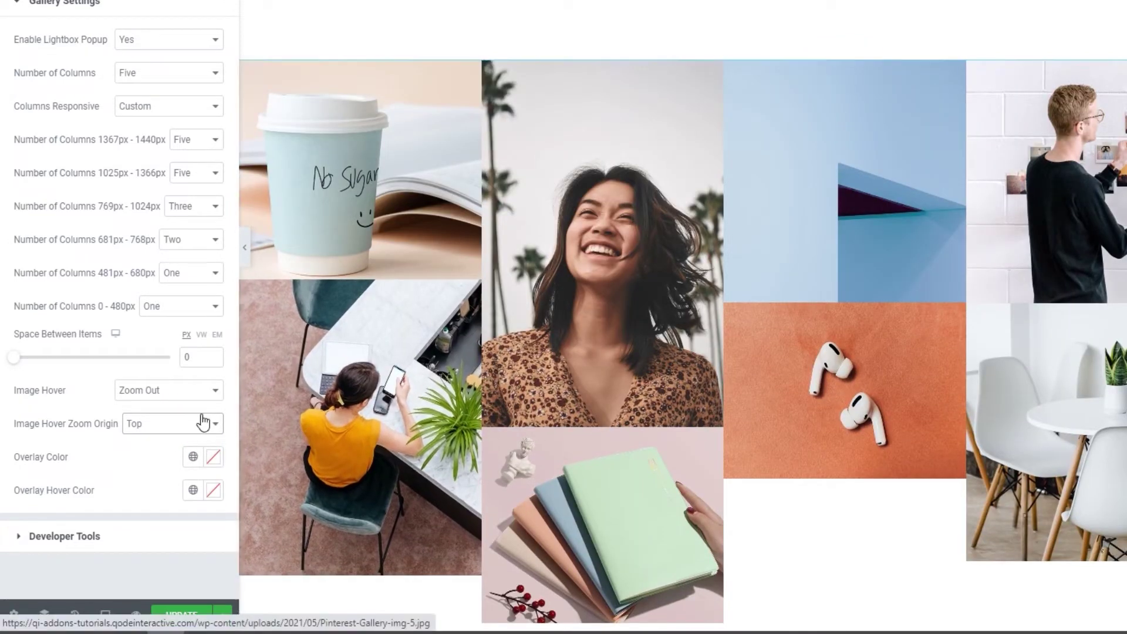
pyautogui.click(167, 425)
pyautogui.click(166, 465)
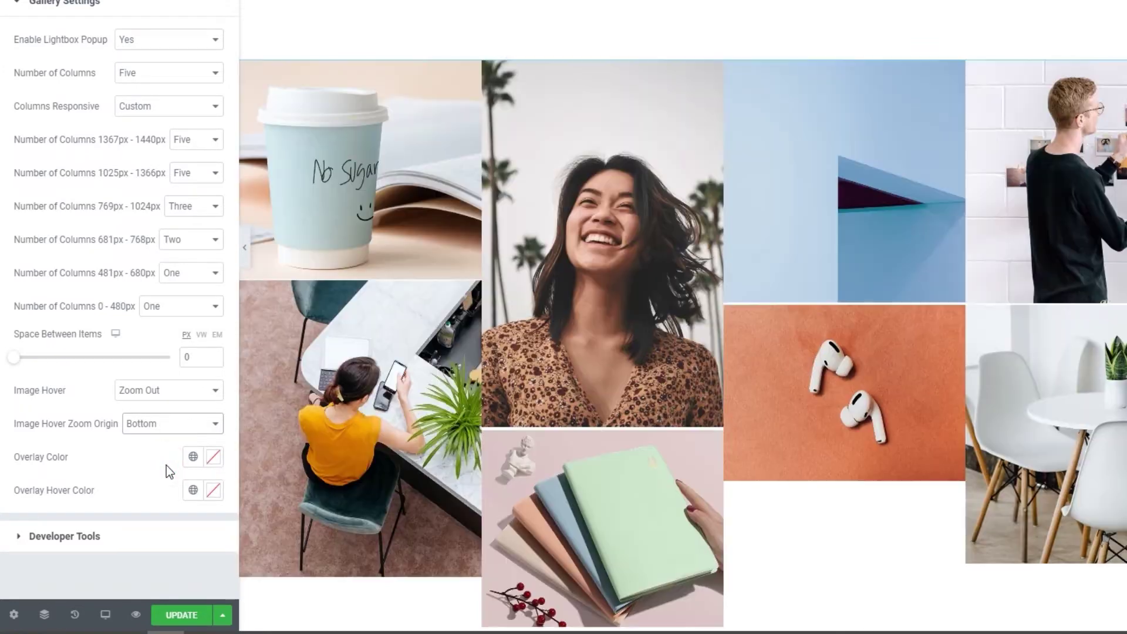
pyautogui.click(176, 423)
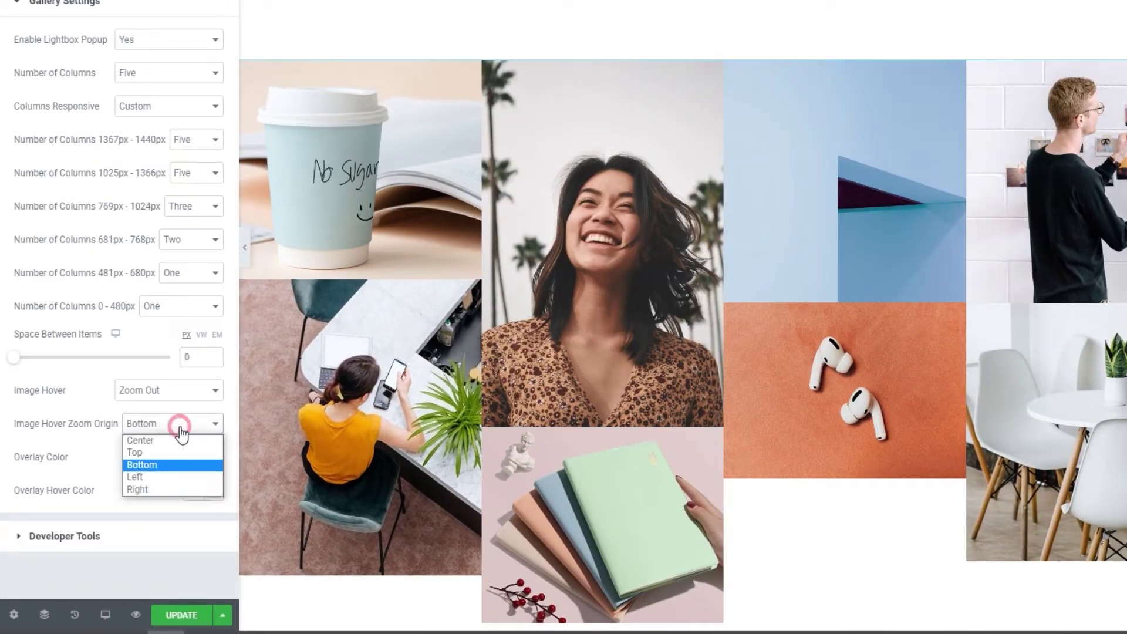
pyautogui.click(147, 476)
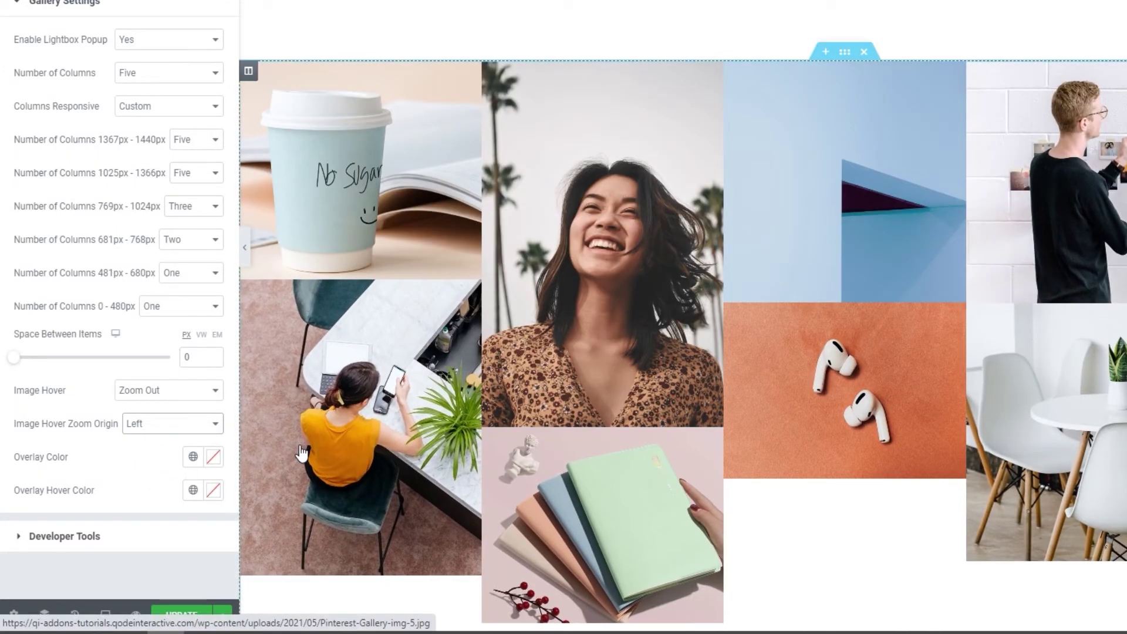
pyautogui.click(188, 427)
pyautogui.click(161, 490)
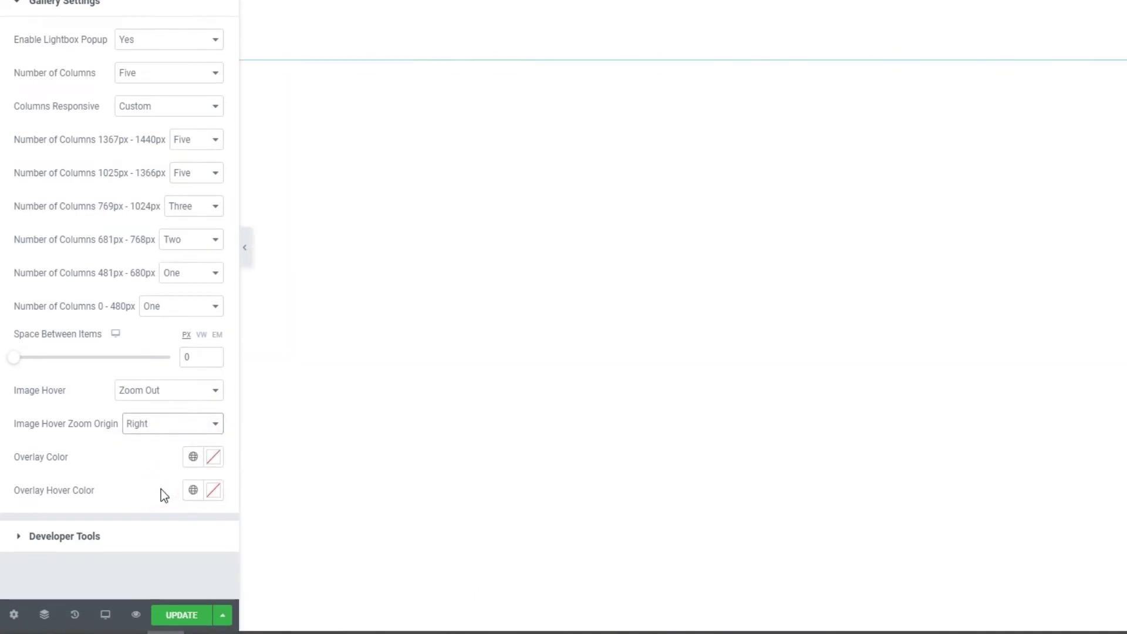
pyautogui.click(179, 420)
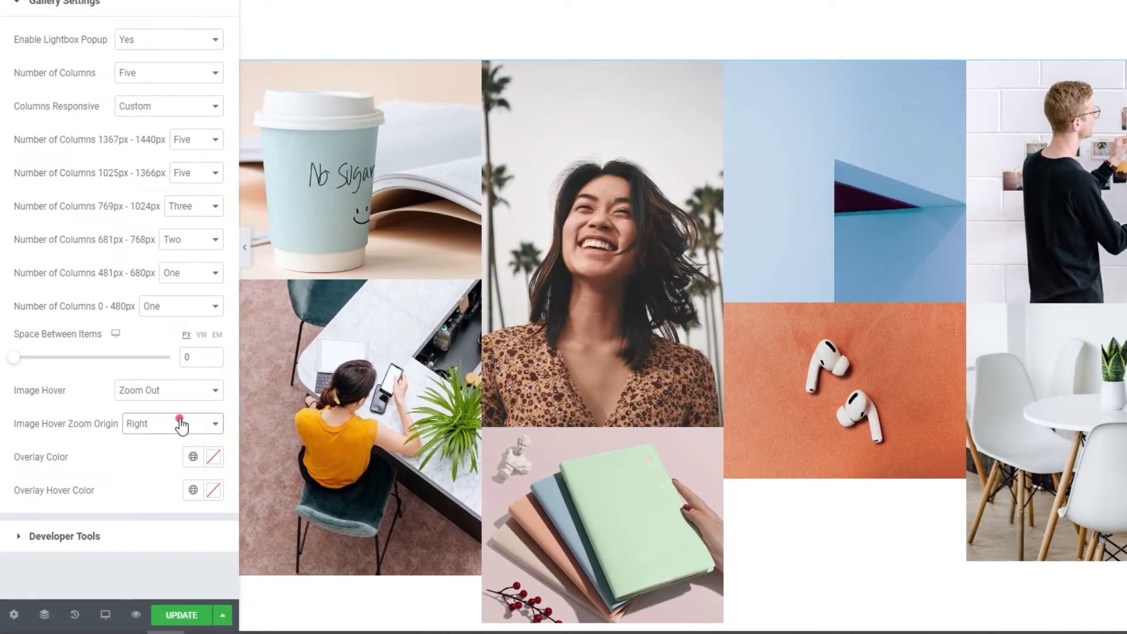
pyautogui.click(171, 438)
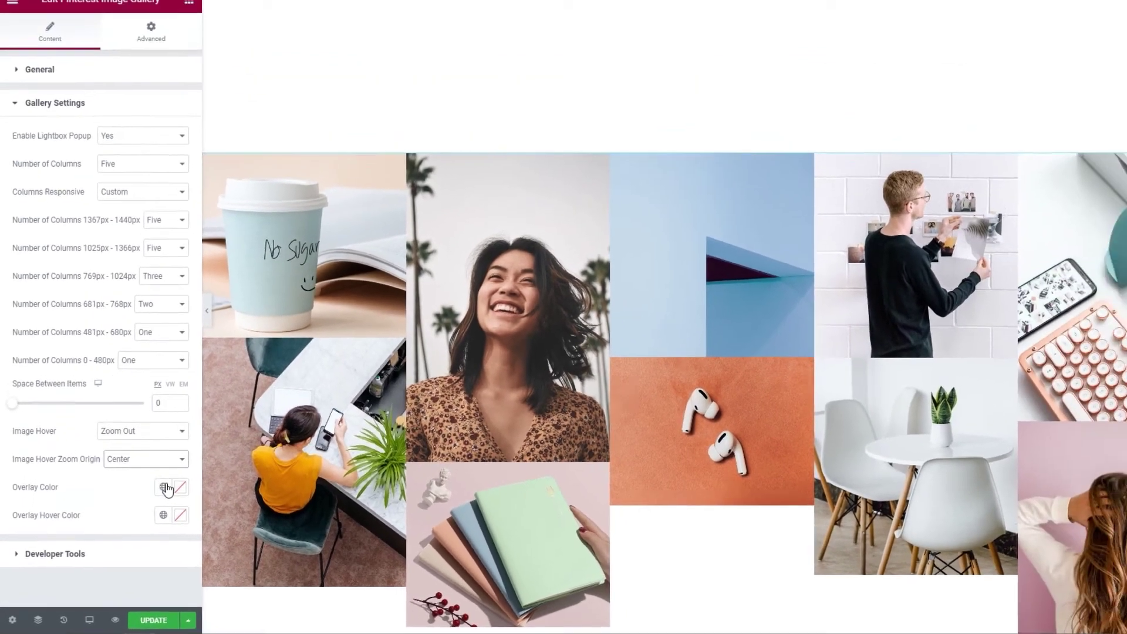
pyautogui.click(213, 457)
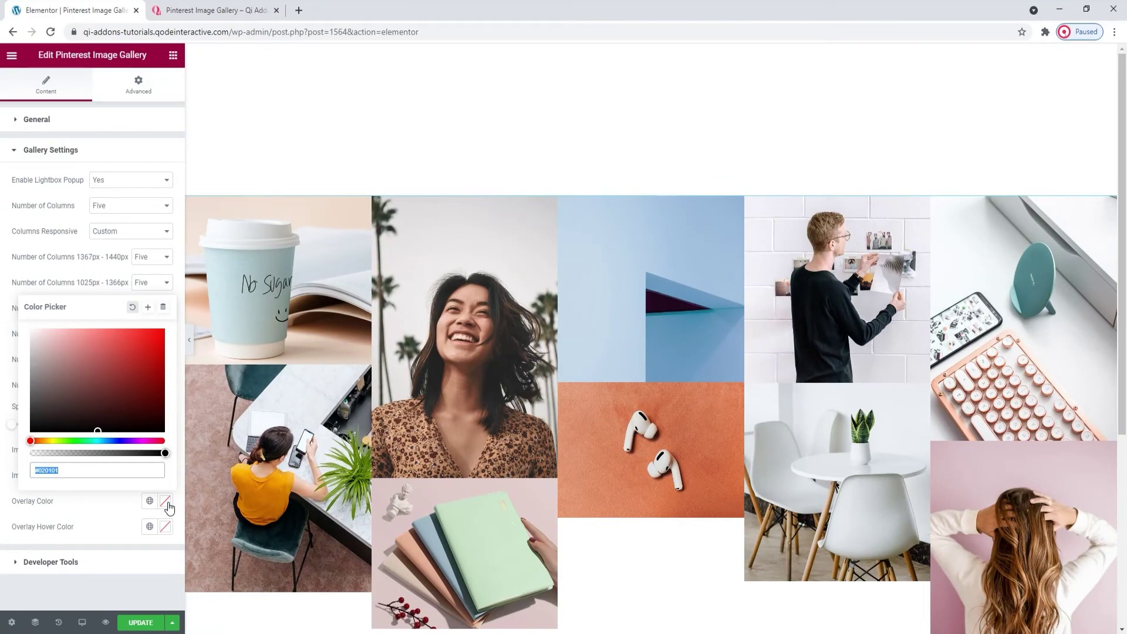
pyautogui.click(138, 413)
pyautogui.moveTo(138, 412); pyautogui.dragTo(123, 392)
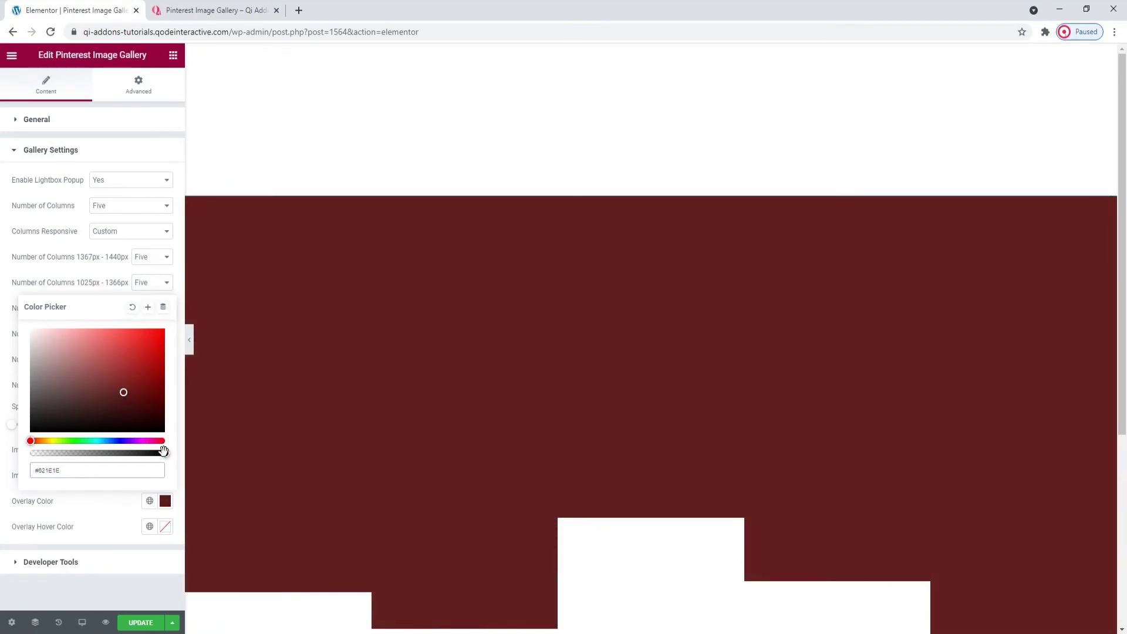
pyautogui.moveTo(164, 453); pyautogui.dragTo(72, 449)
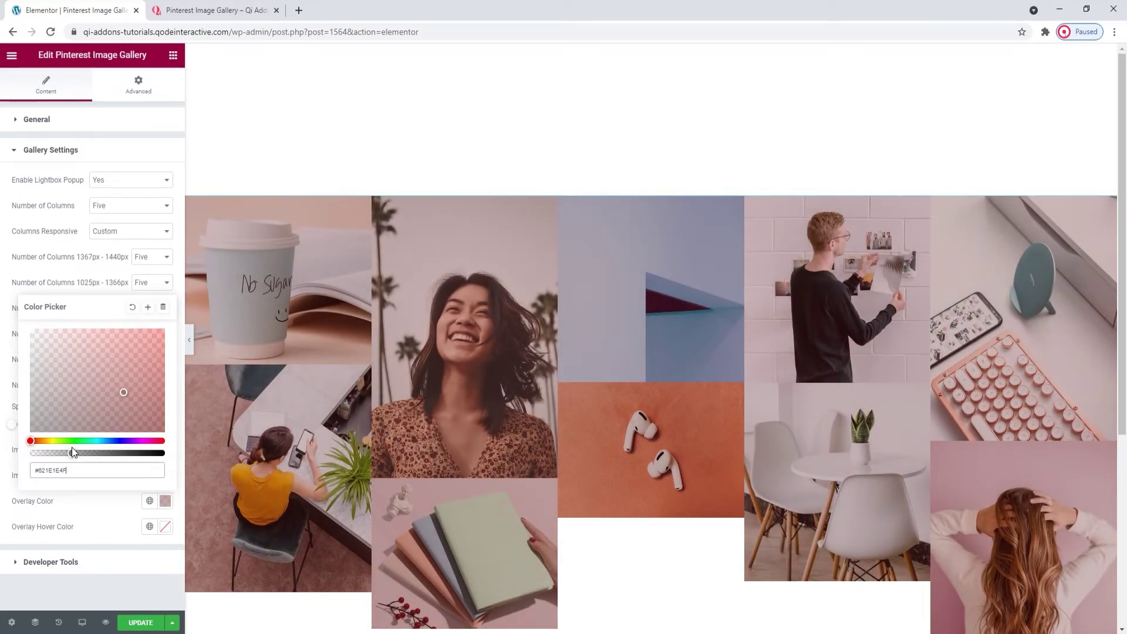
pyautogui.click(131, 307)
pyautogui.click(124, 516)
pyautogui.click(168, 534)
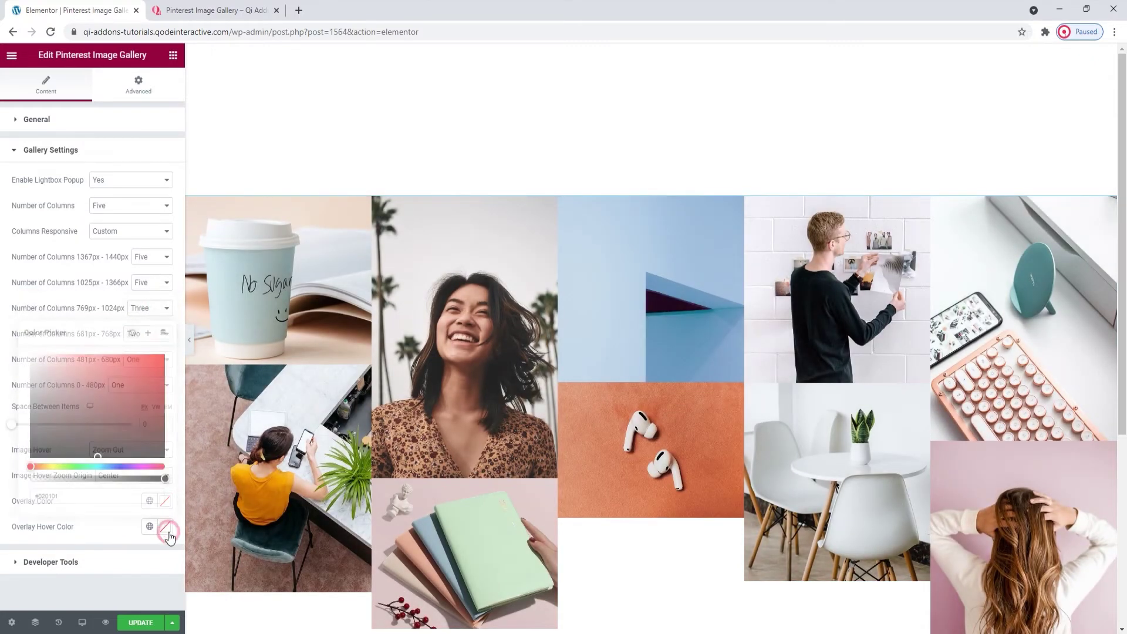
pyautogui.click(119, 391)
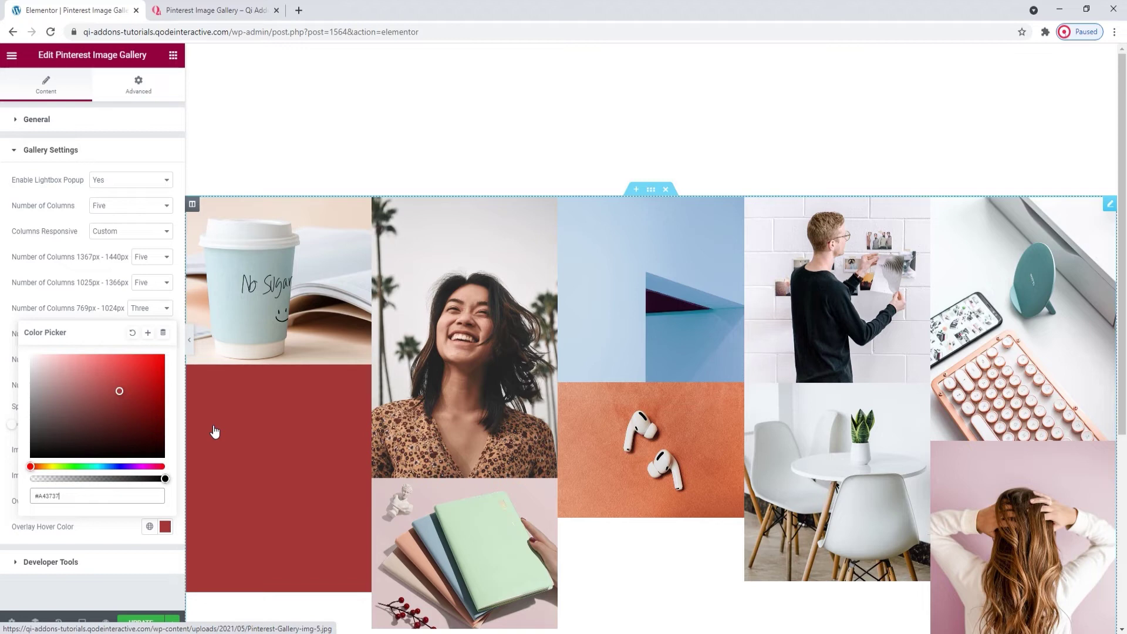
pyautogui.click(109, 479)
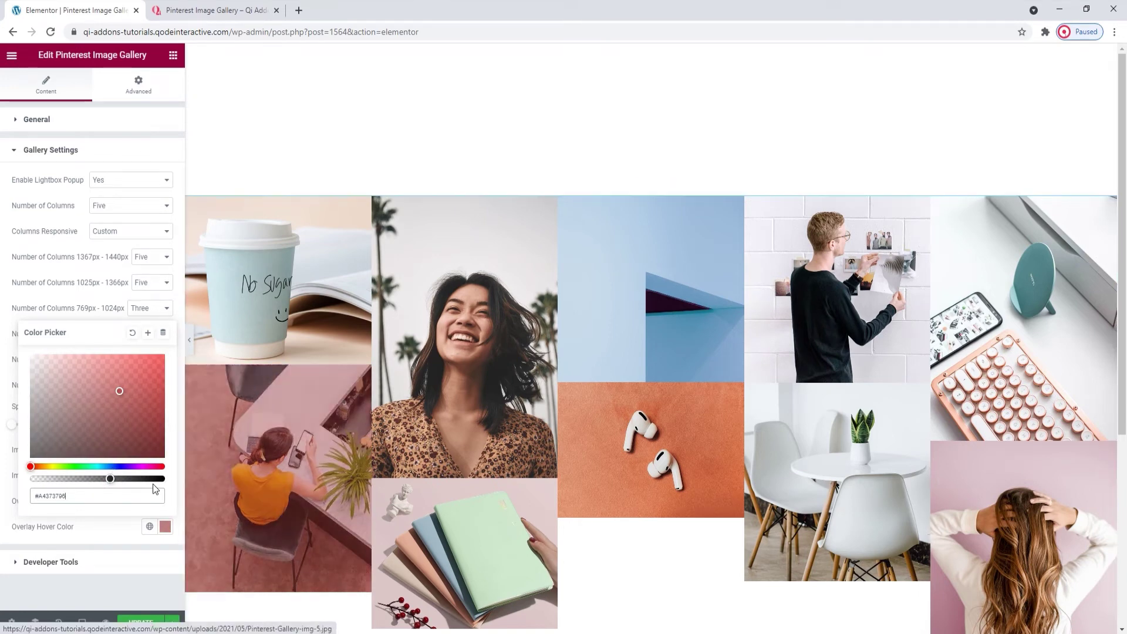
pyautogui.click(132, 332)
# Step: Show the gallery's shortcode snippet in Developer Tools, then set Show Shortcode Snippet back to No
pyautogui.click(115, 527)
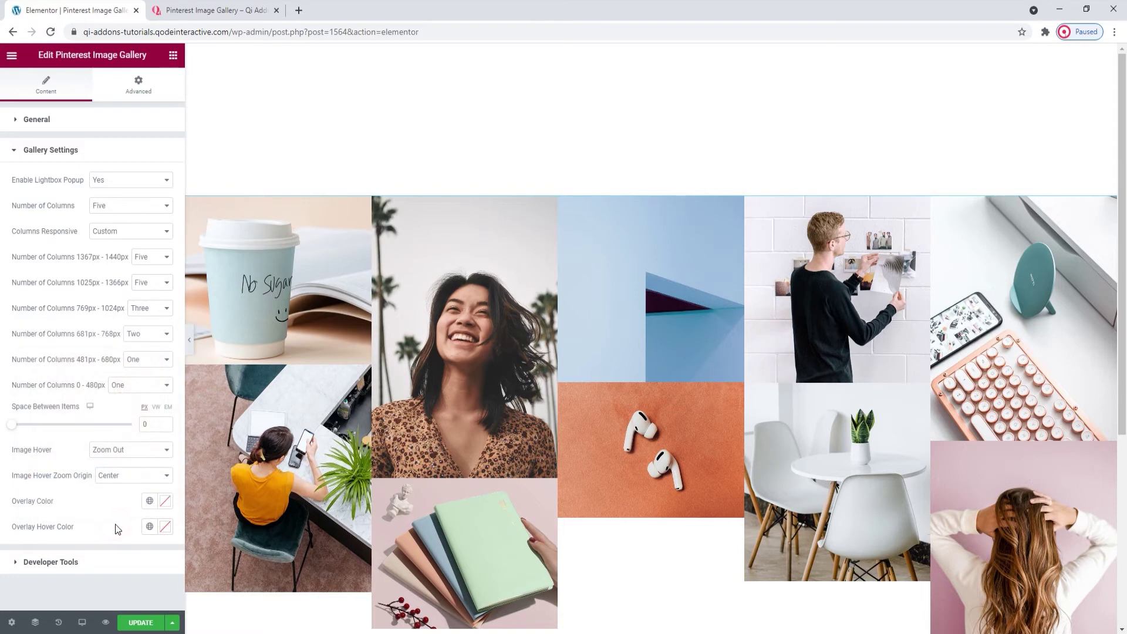
pyautogui.click(118, 565)
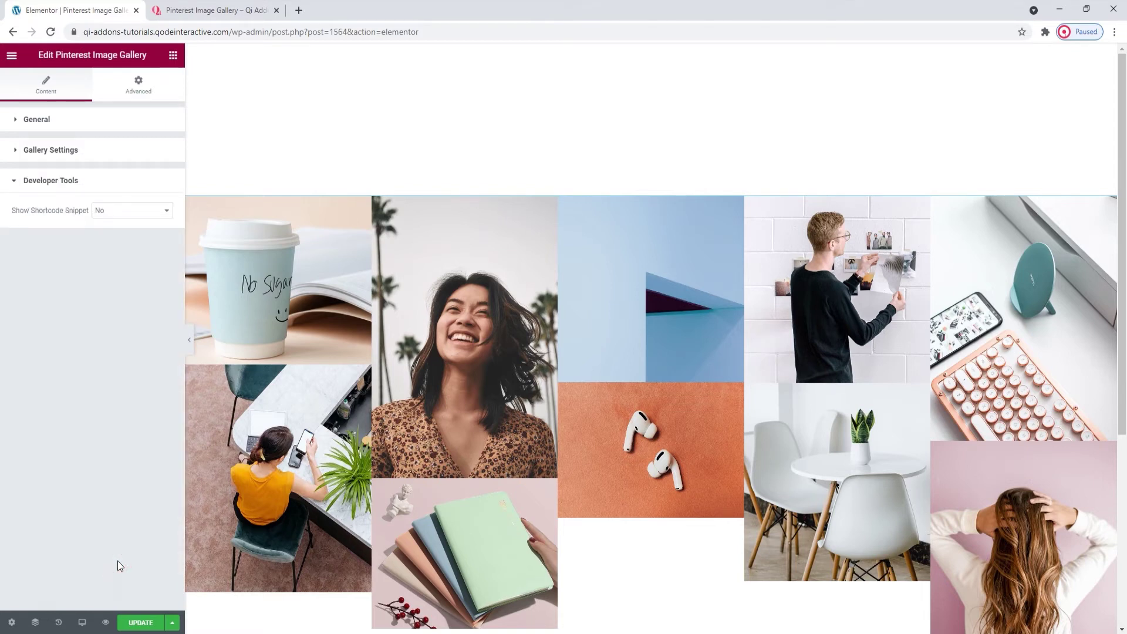
pyautogui.click(126, 211)
pyautogui.click(116, 229)
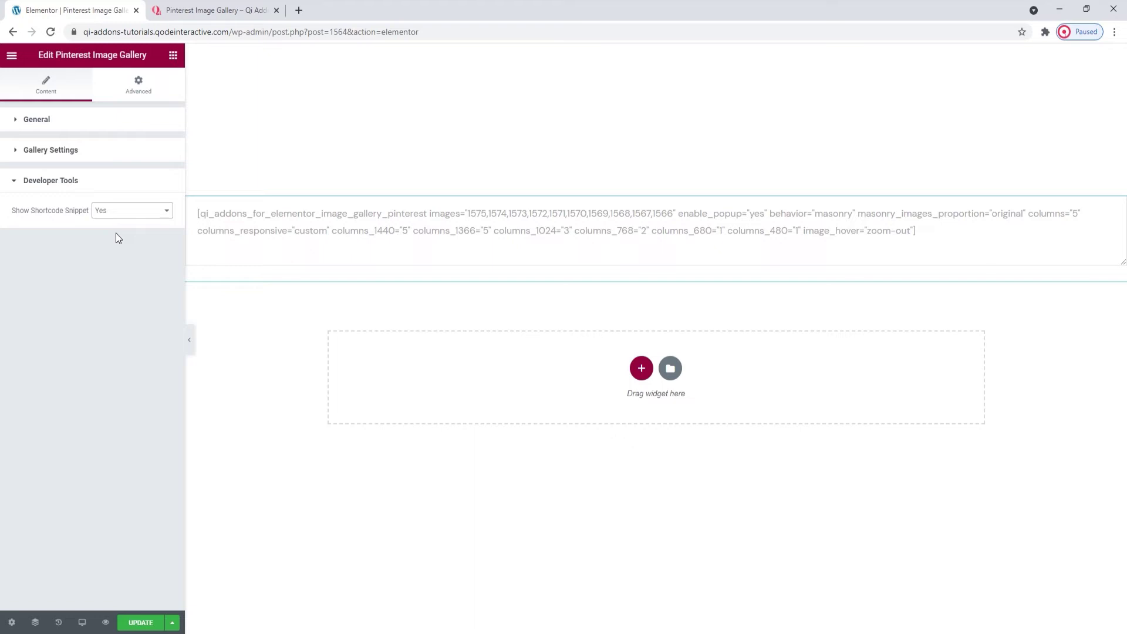
pyautogui.click(115, 213)
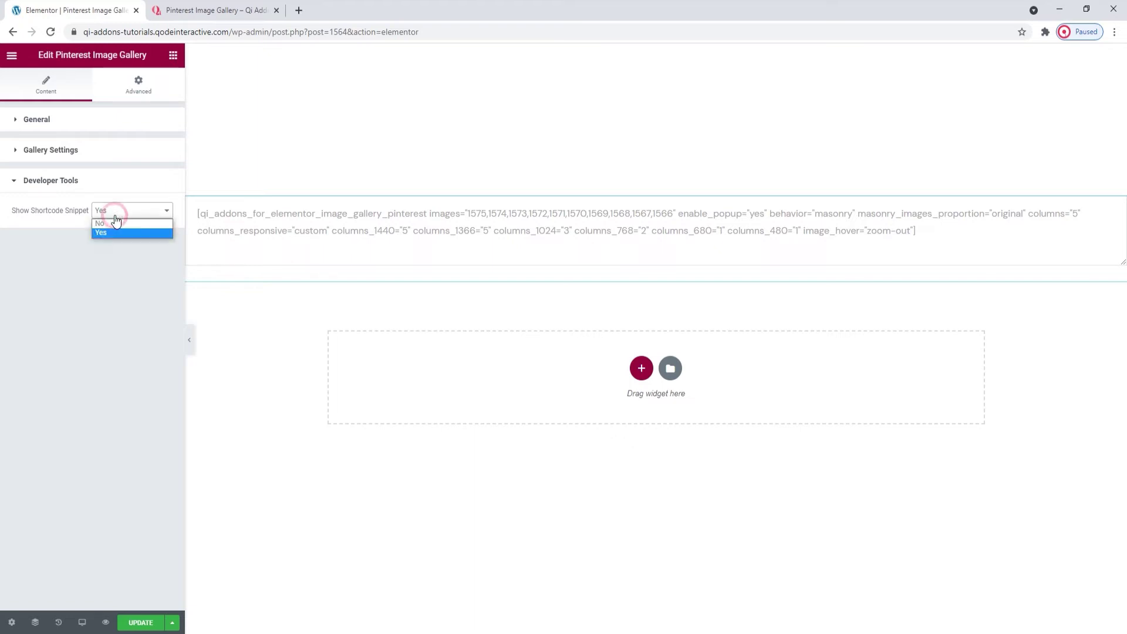
pyautogui.click(116, 223)
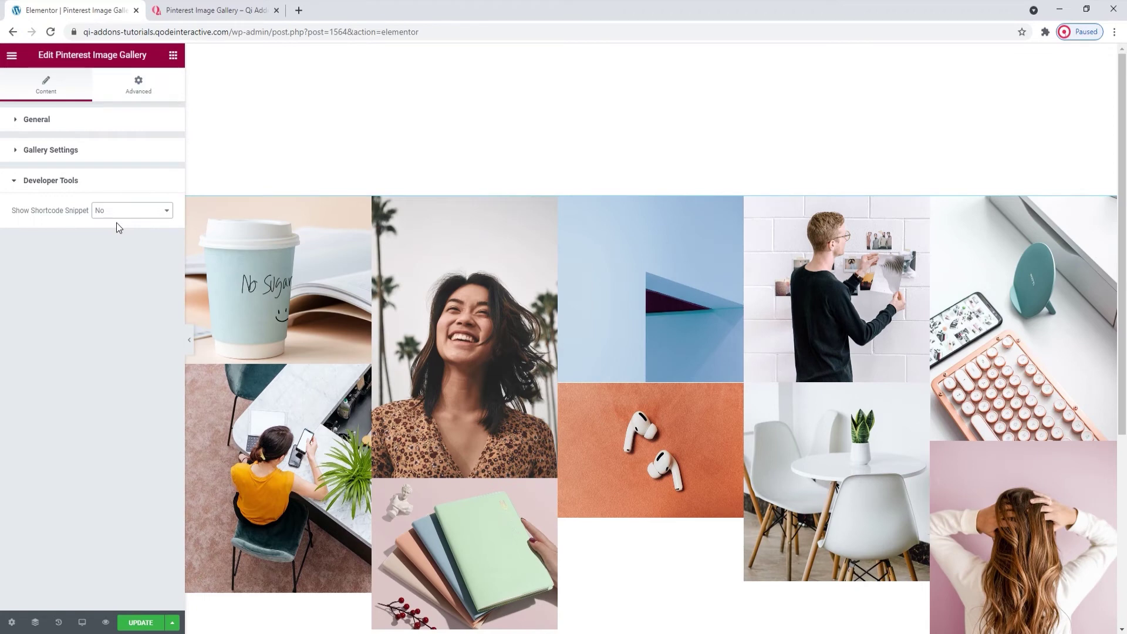
pyautogui.click(113, 126)
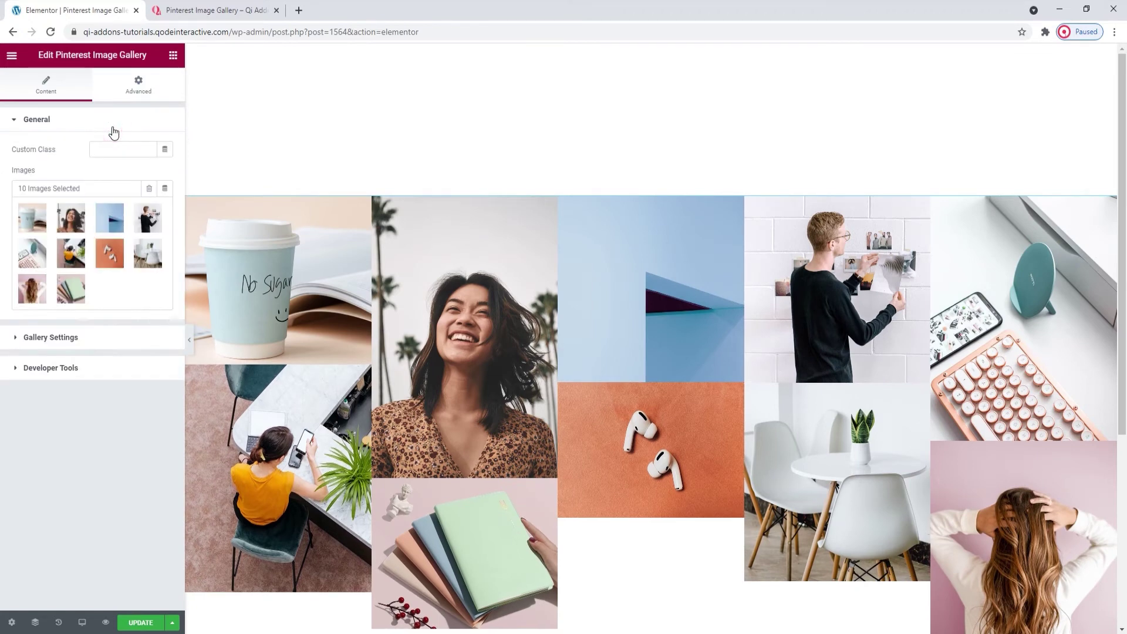
# Step: Drag the notebooks, long-hair, earbuds, desk, keyboard, blue-wall and smiling-woman photos into new positions and reinsert the gallery
pyautogui.click(106, 223)
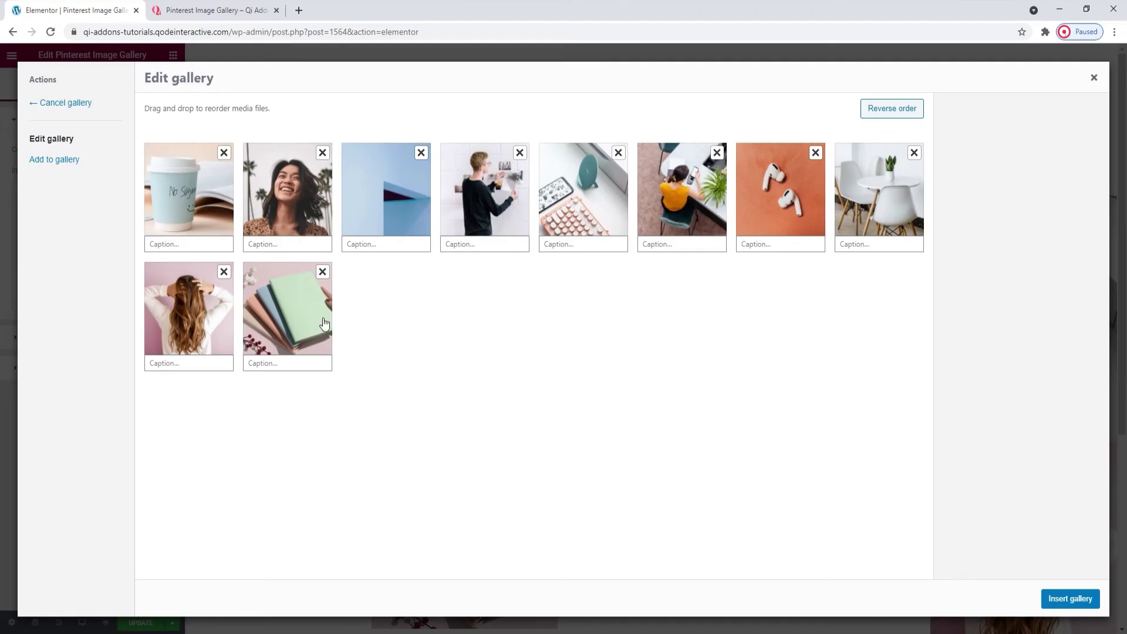
pyautogui.moveTo(317, 324); pyautogui.dragTo(194, 172)
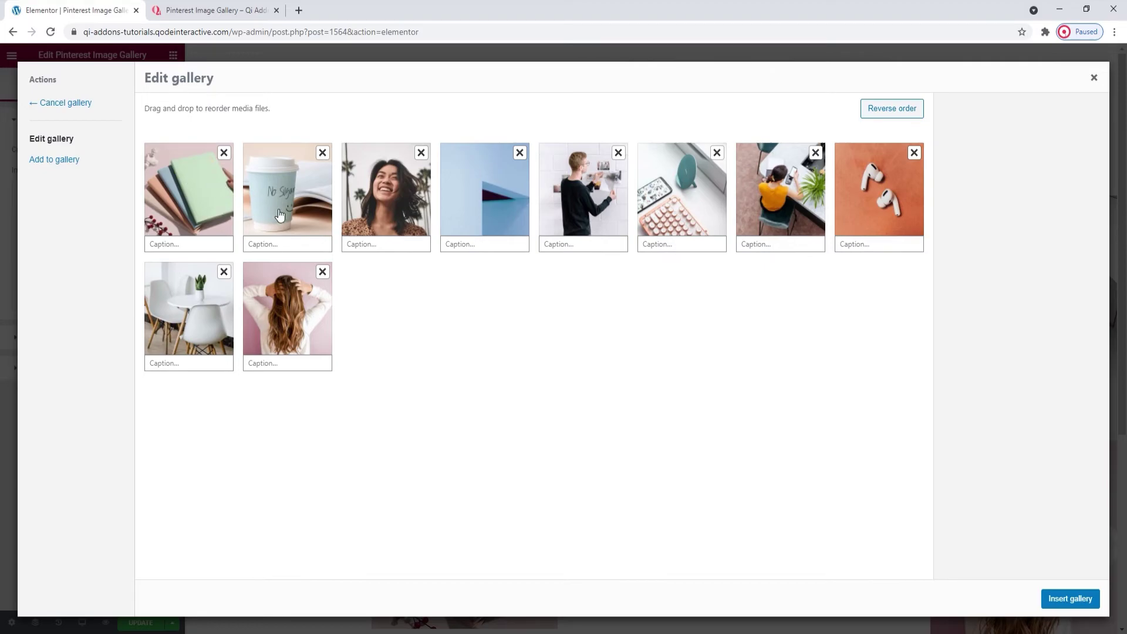
pyautogui.moveTo(324, 305); pyautogui.dragTo(400, 211)
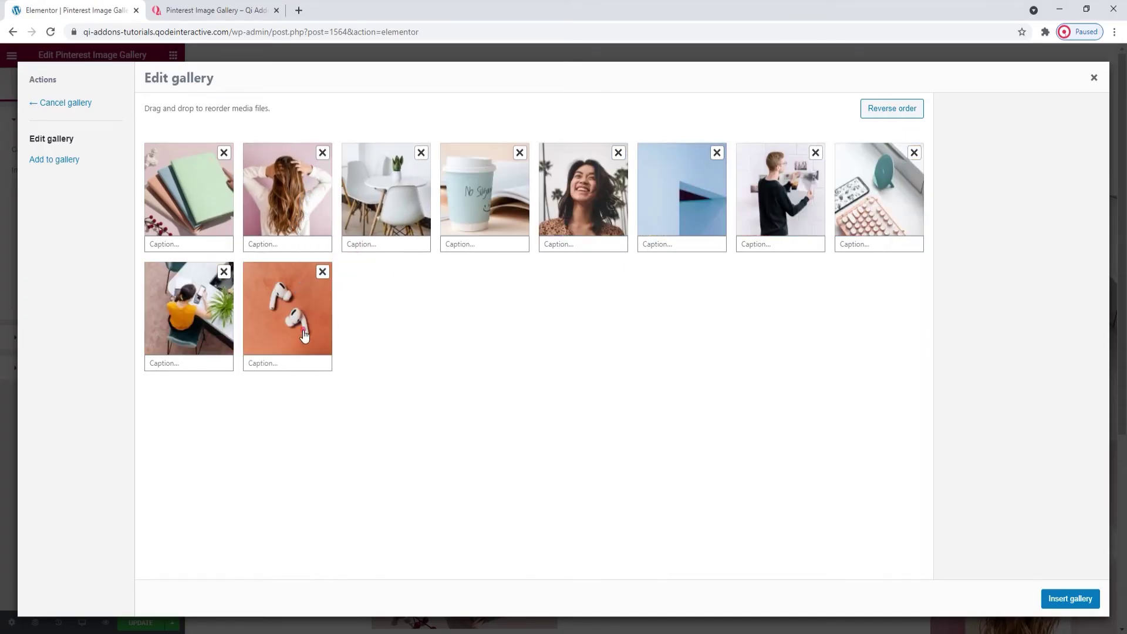
pyautogui.moveTo(305, 333); pyautogui.dragTo(466, 290)
pyautogui.moveTo(310, 322); pyautogui.dragTo(558, 212)
pyautogui.moveTo(320, 328); pyautogui.dragTo(658, 220)
pyautogui.moveTo(205, 317); pyautogui.dragTo(760, 241)
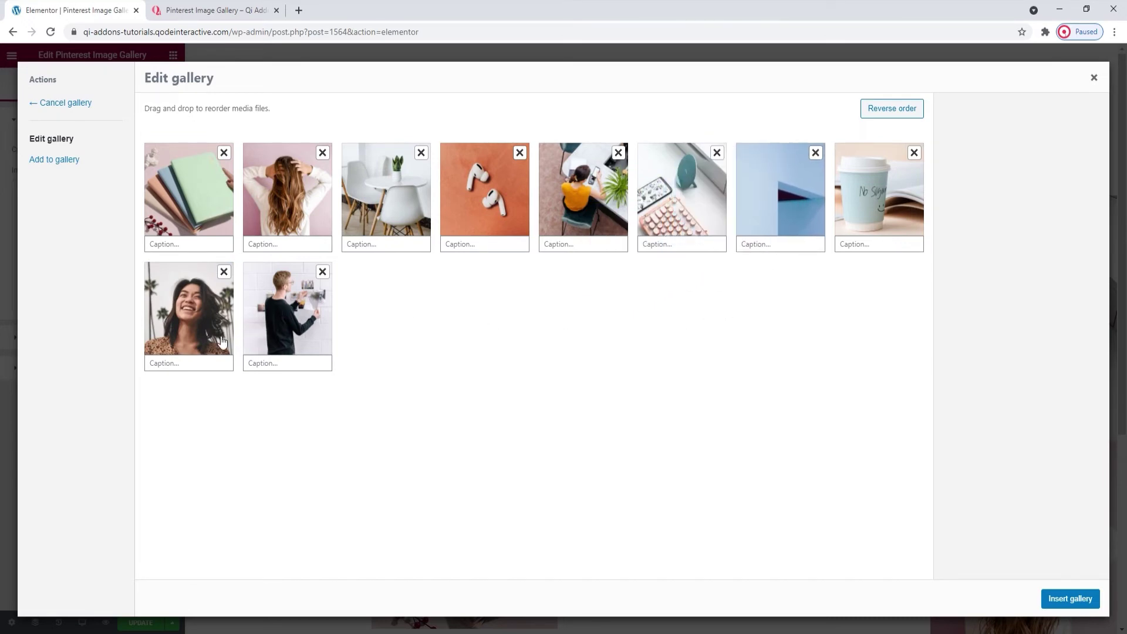
pyautogui.moveTo(195, 338); pyautogui.dragTo(664, 242)
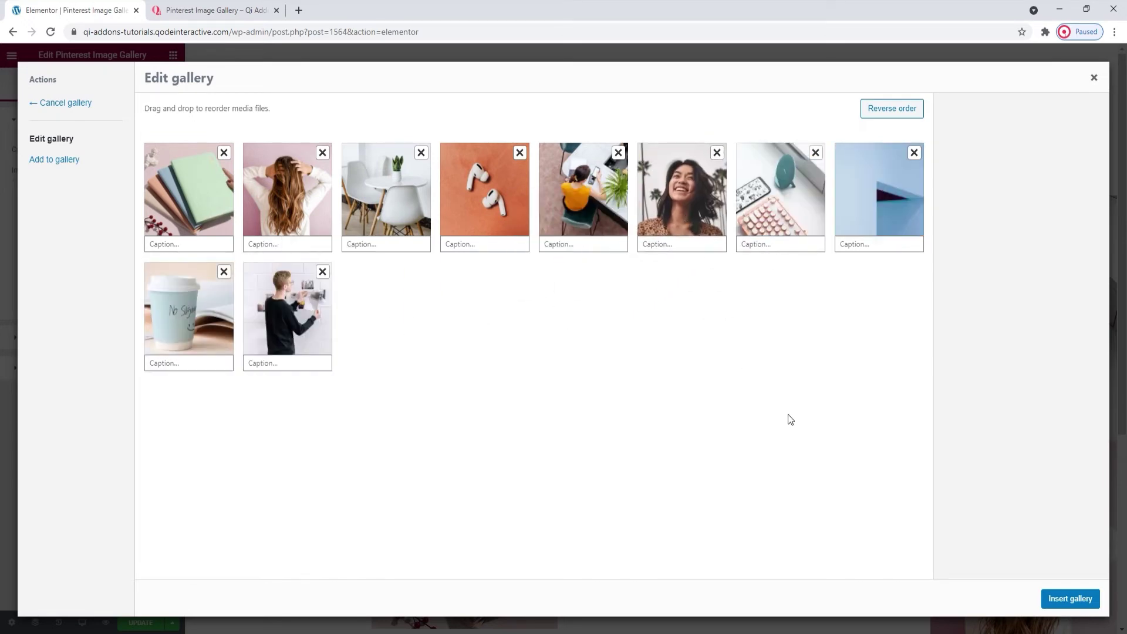
pyautogui.click(1055, 600)
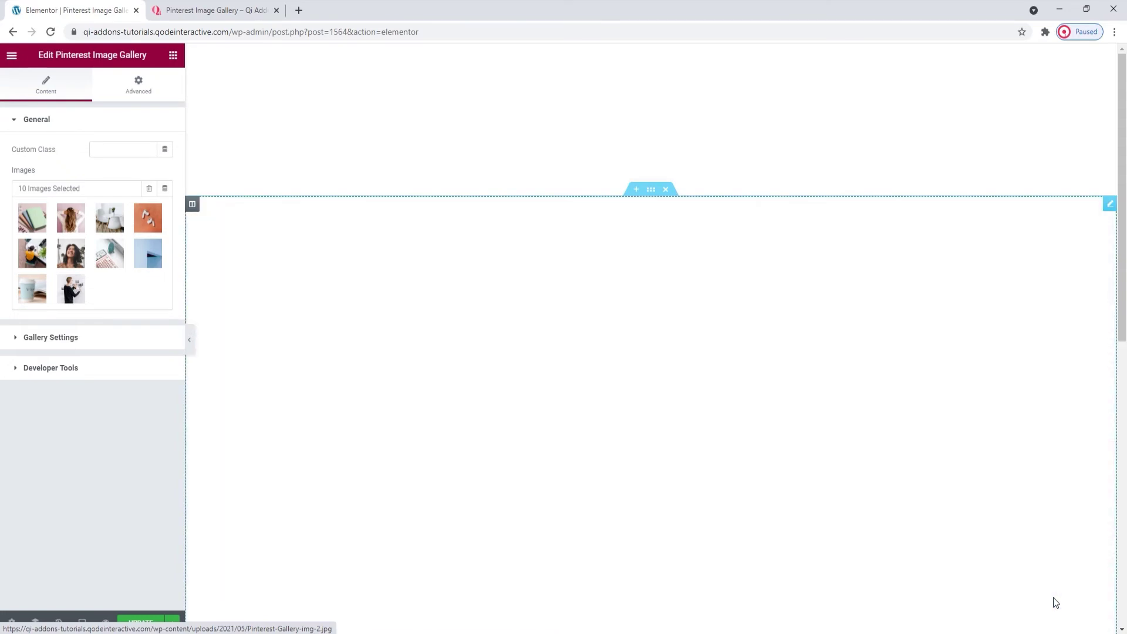
# Step: Scroll the preview down to view the reordered ten-photo gallery
pyautogui.scroll(-1, 775, 182)
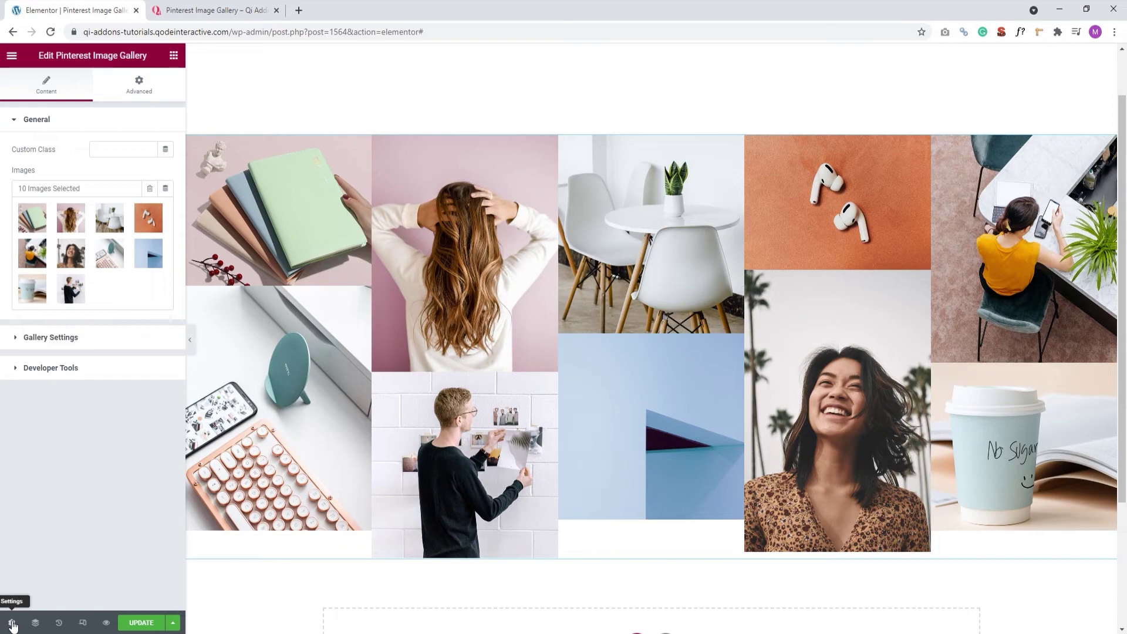
# Step: Check Page Settings, then select the gallery's section to show its Full Width, No Gap layout
pyautogui.click(13, 624)
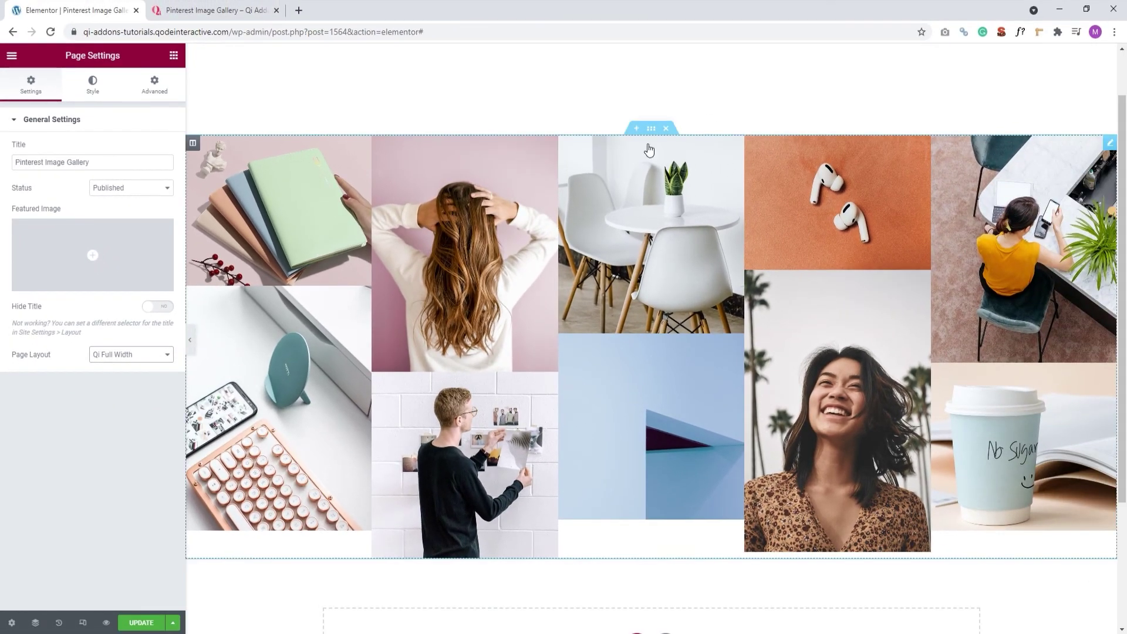
pyautogui.click(650, 132)
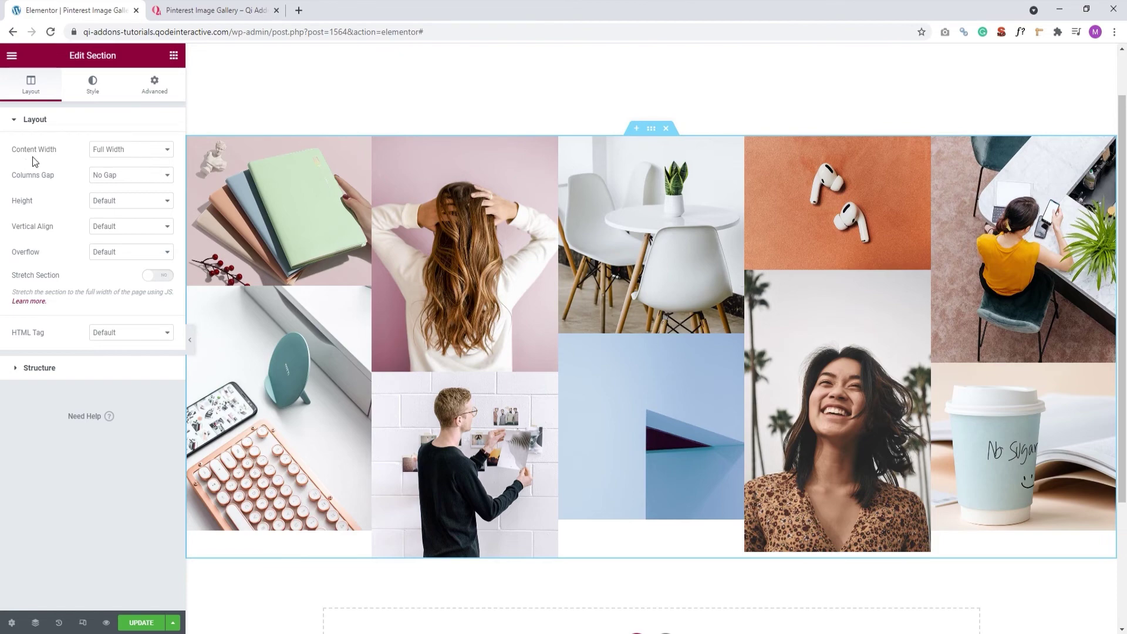
pyautogui.click(168, 151)
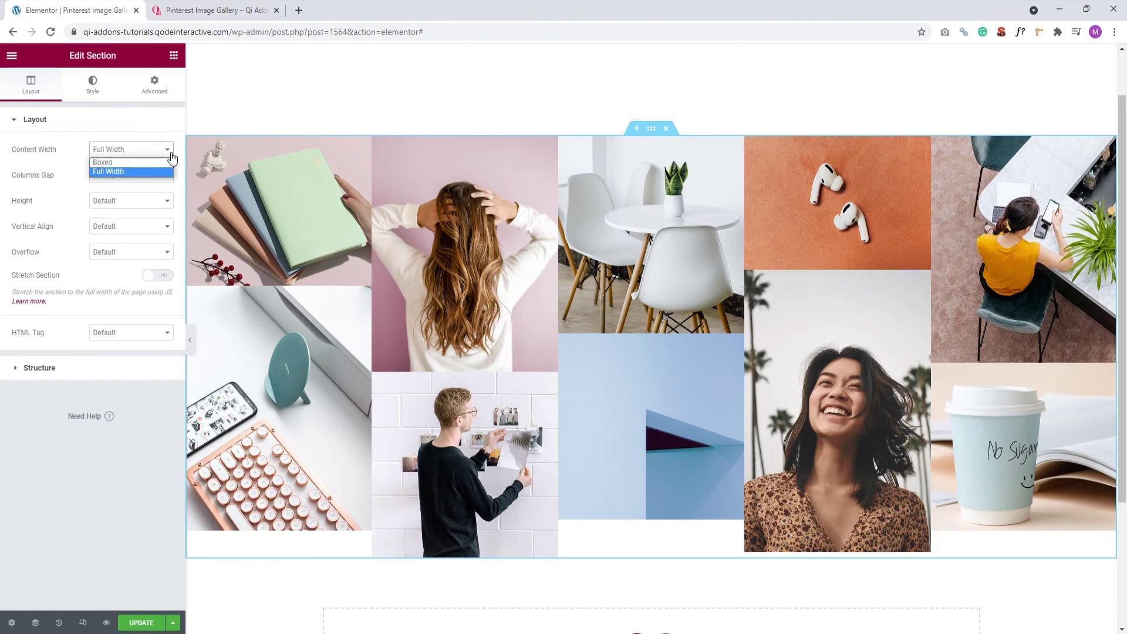
pyautogui.click(165, 162)
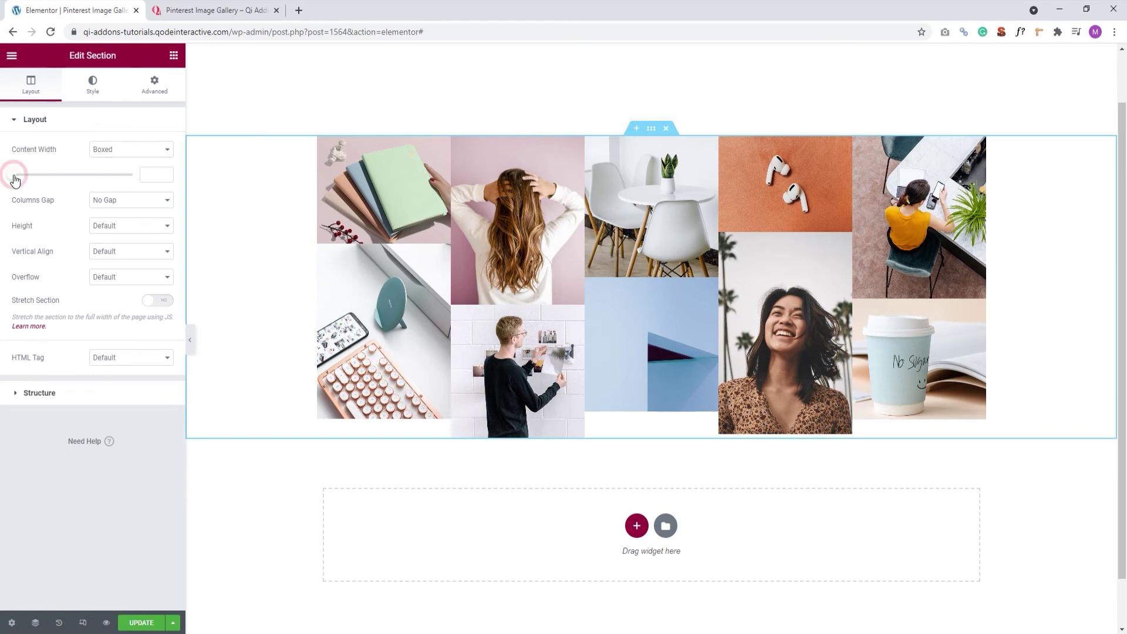
pyautogui.moveTo(13, 175); pyautogui.dragTo(50, 180)
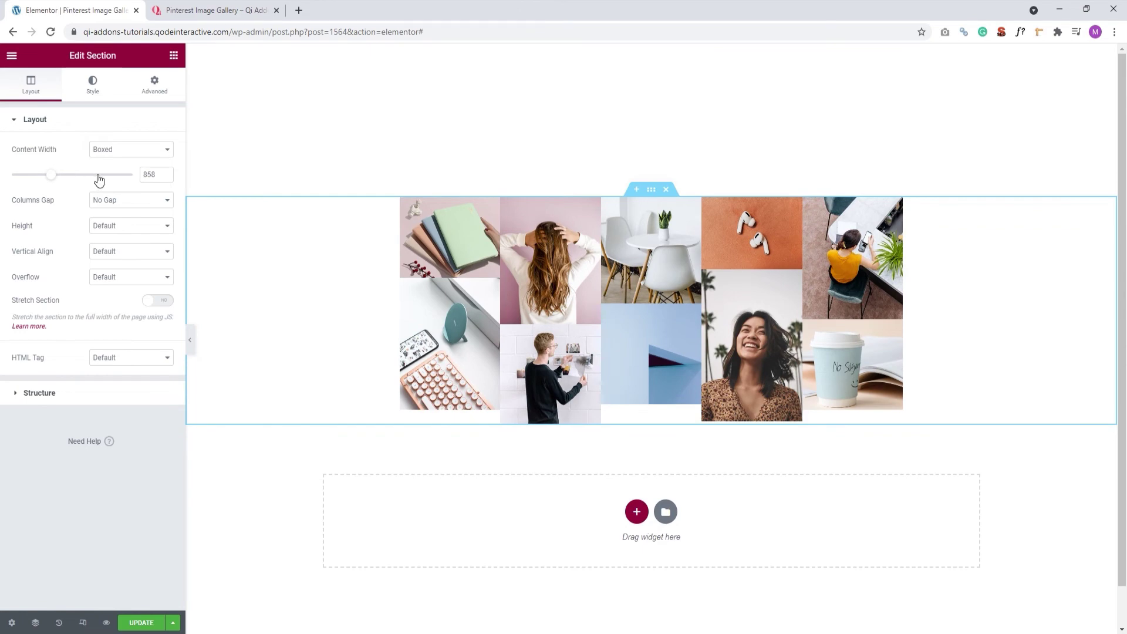
pyautogui.click(164, 151)
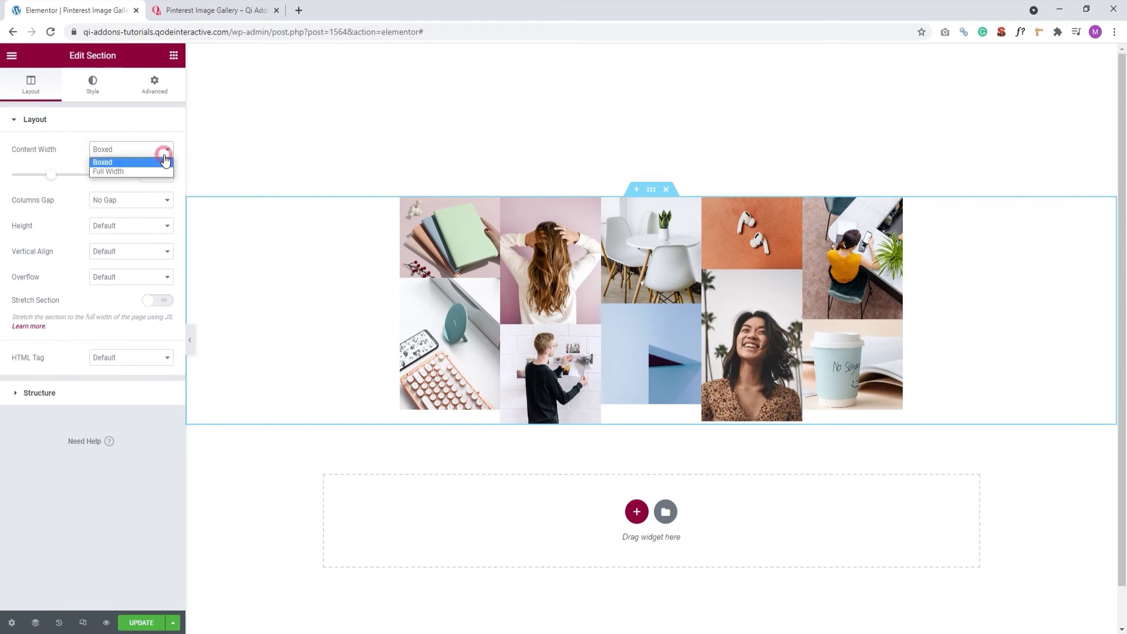
pyautogui.click(154, 167)
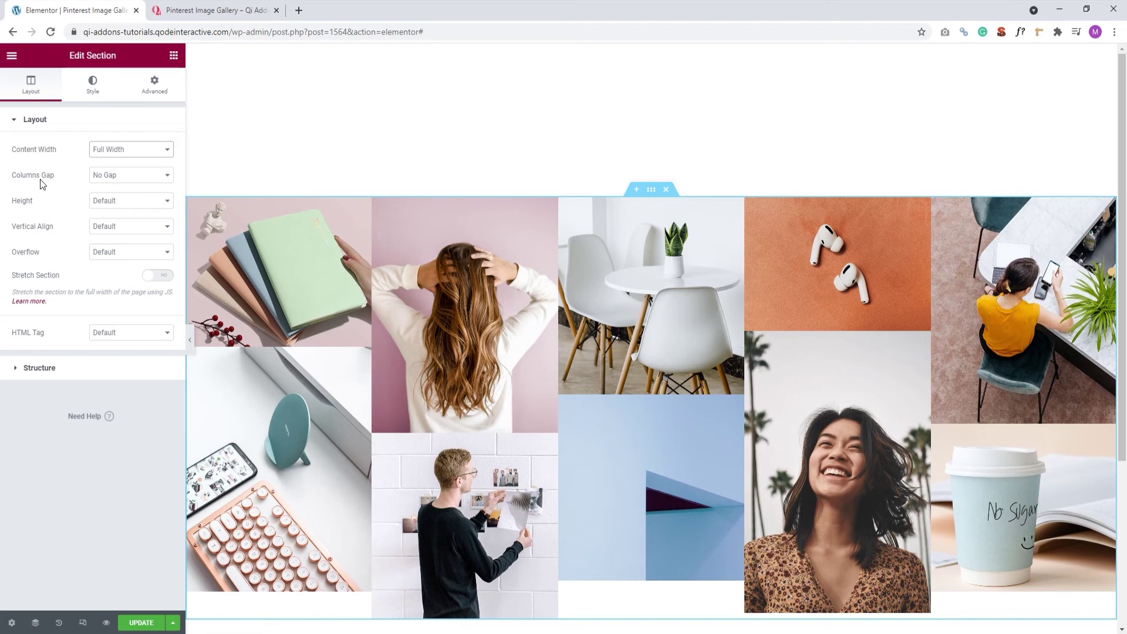
# Step: Set Columns Gap to No Gap, turn Stretch Section on, and update the page
pyautogui.click(168, 182)
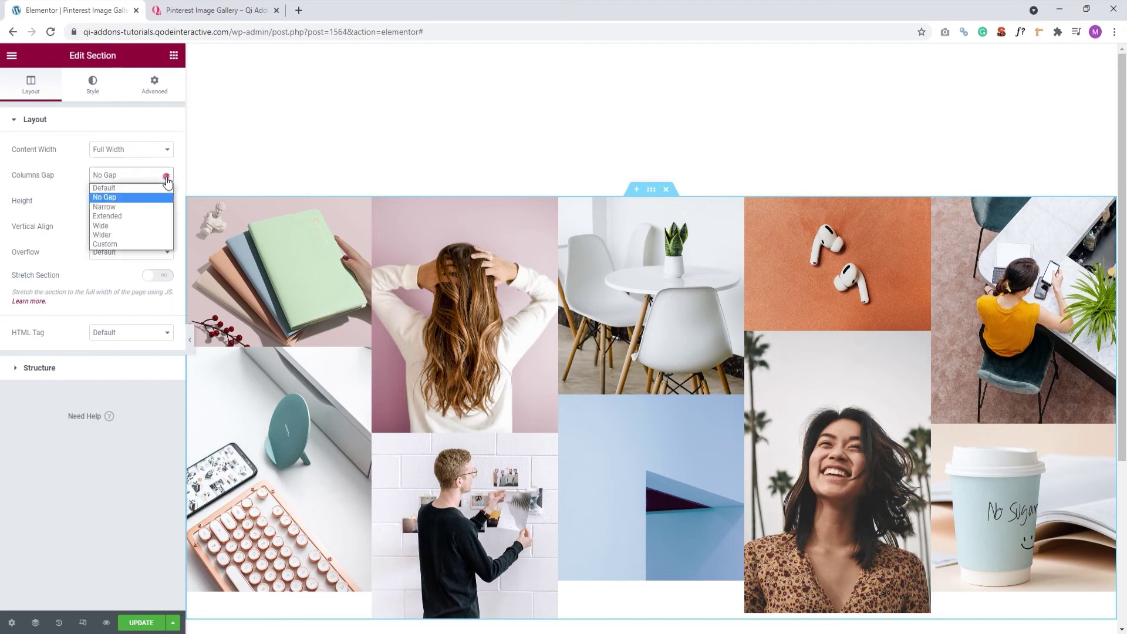
pyautogui.click(157, 187)
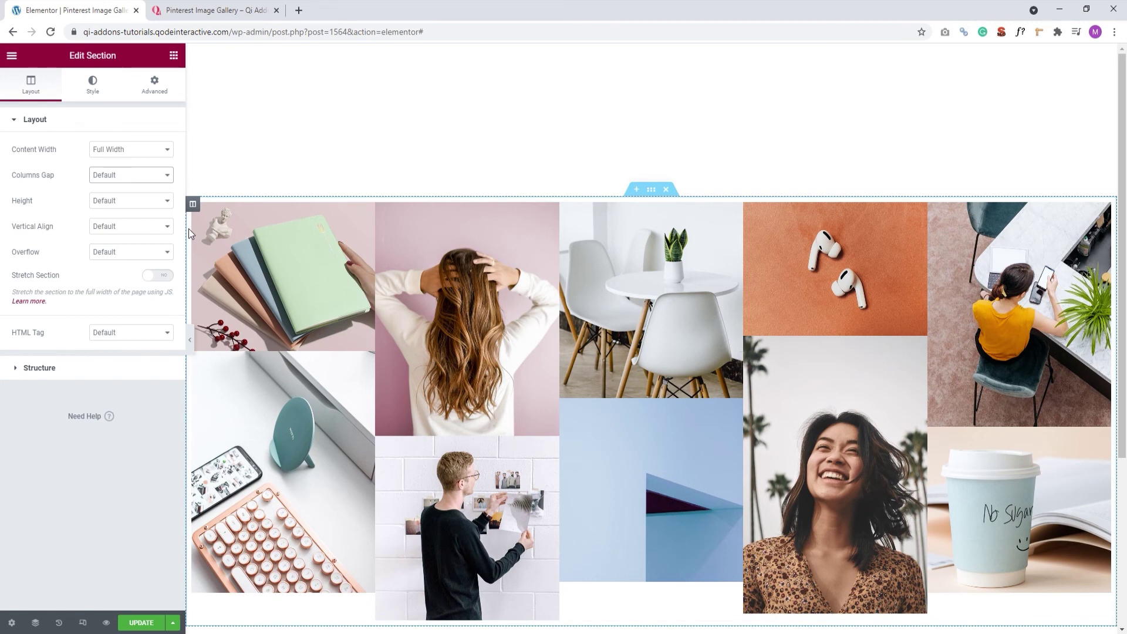
pyautogui.click(163, 176)
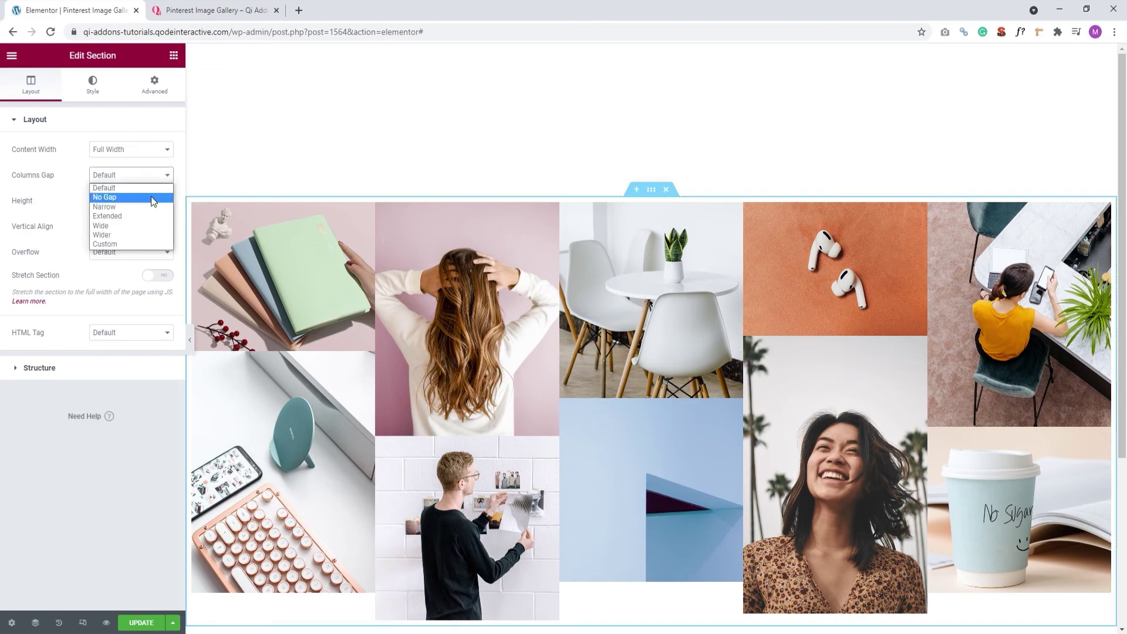
pyautogui.click(149, 198)
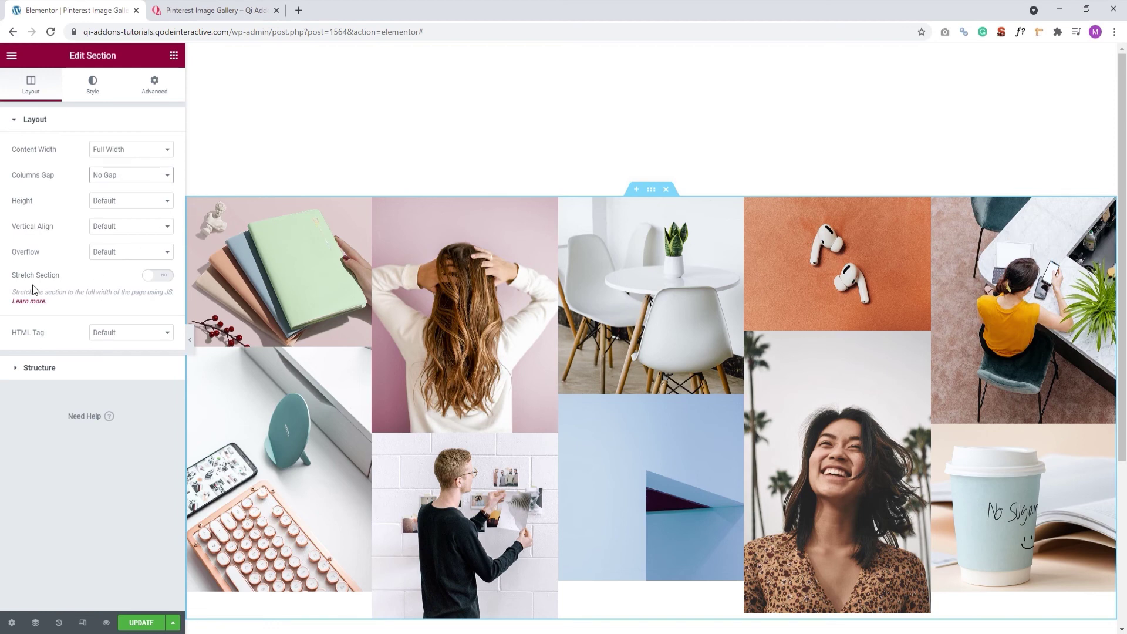
pyautogui.click(164, 276)
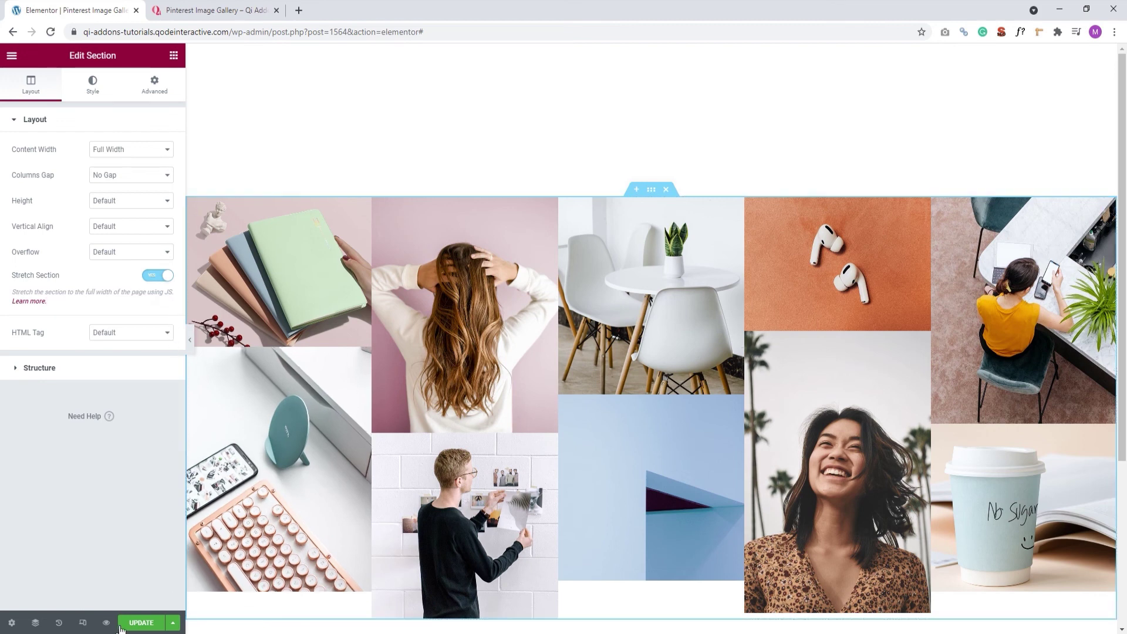
pyautogui.click(139, 622)
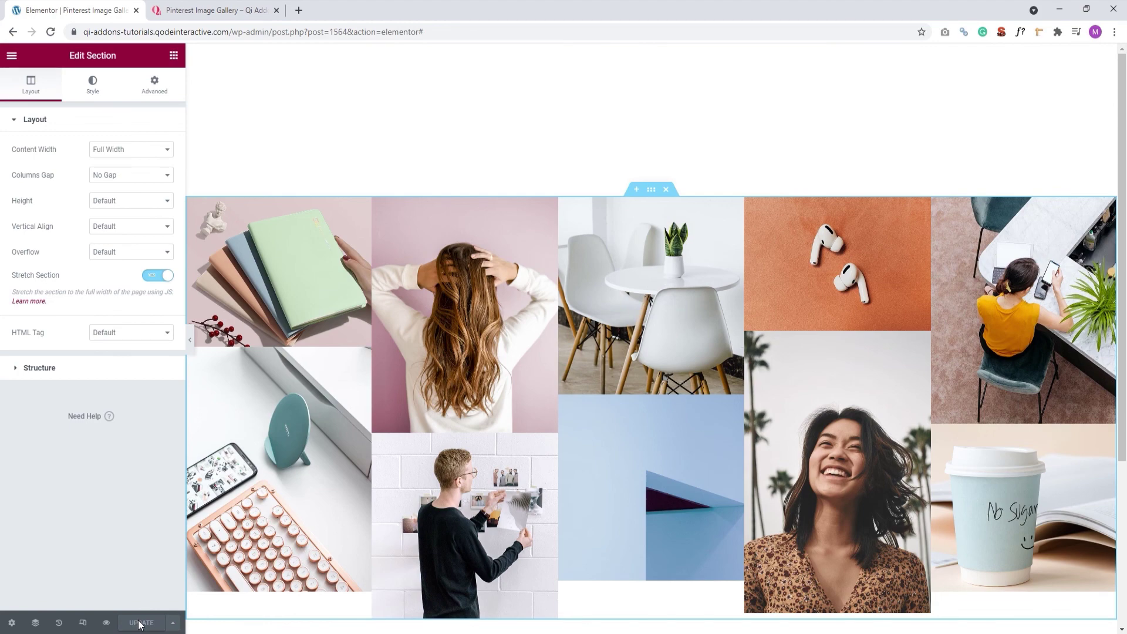
# Step: Switch to the Pinterest Image Gallery demo tab and scroll to its edge-to-edge gallery example
pyautogui.click(193, 6)
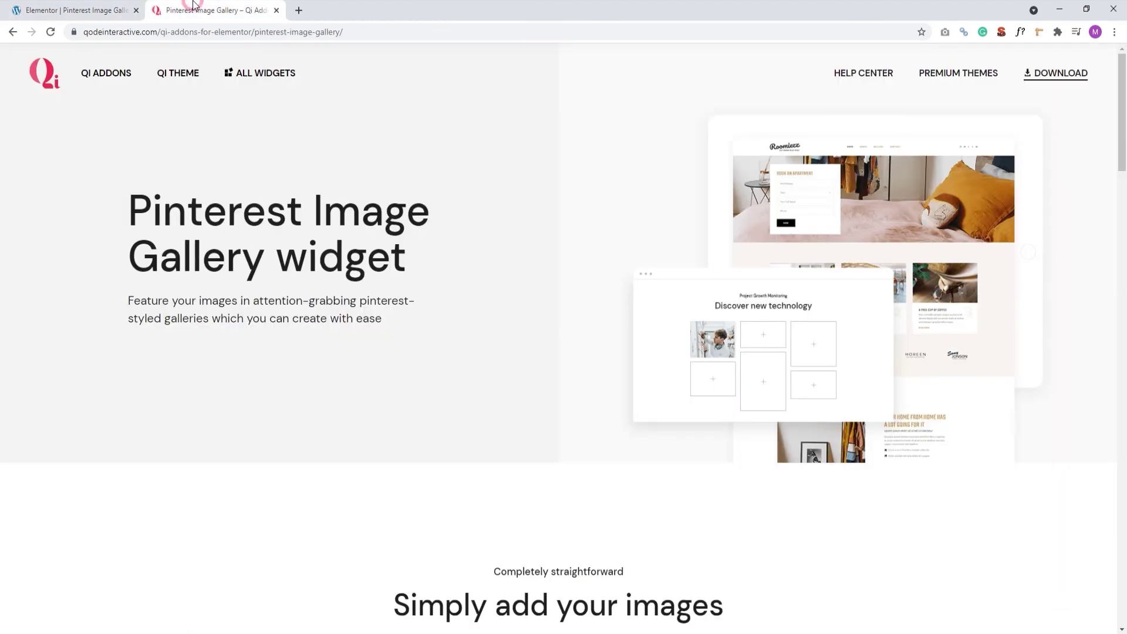
pyautogui.moveTo(1126, 93); pyautogui.dragTo(1126, 485)
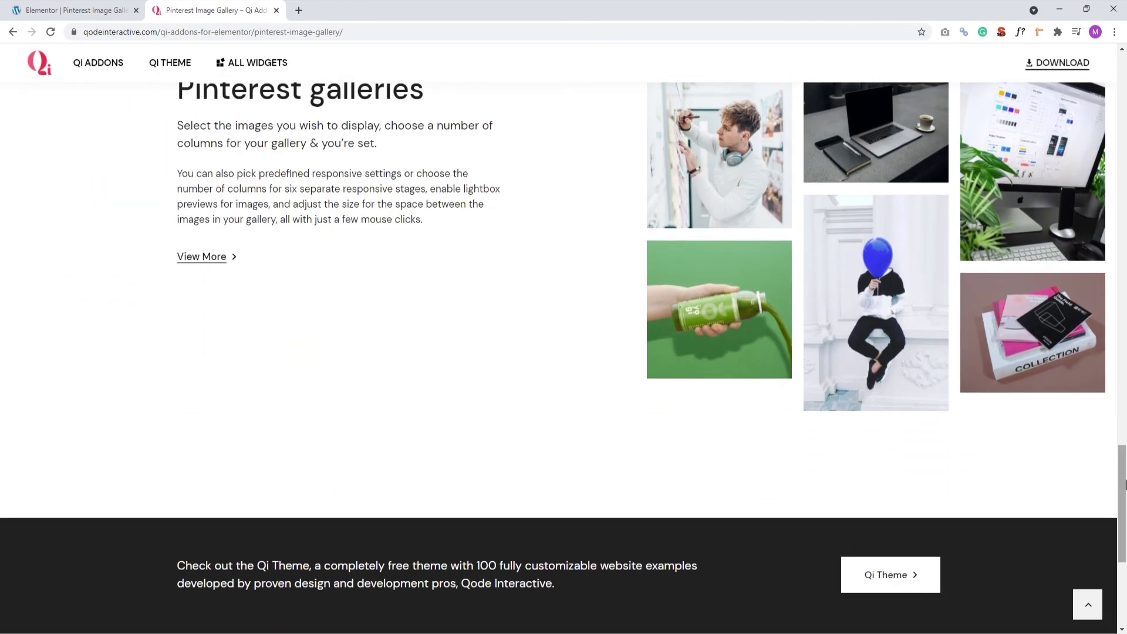